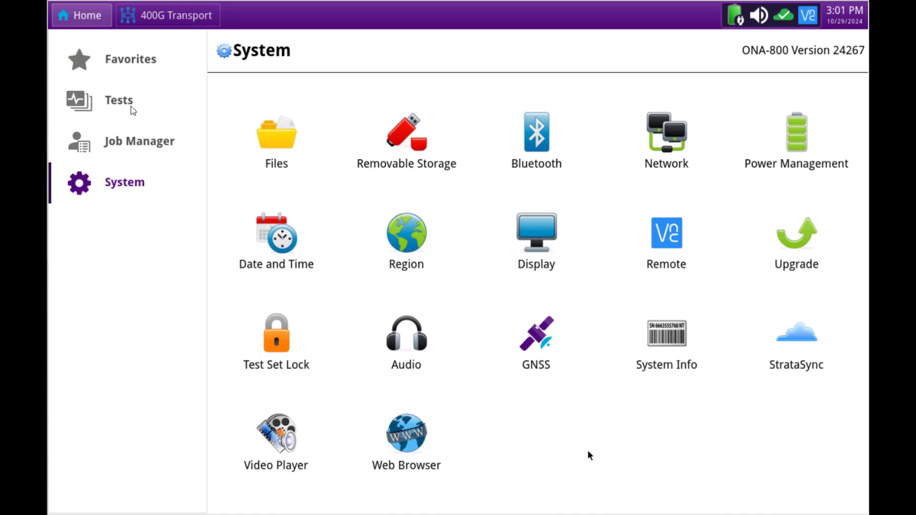
Step: Launch the 400G Transport test application from the Tests list
left_click(132, 110)
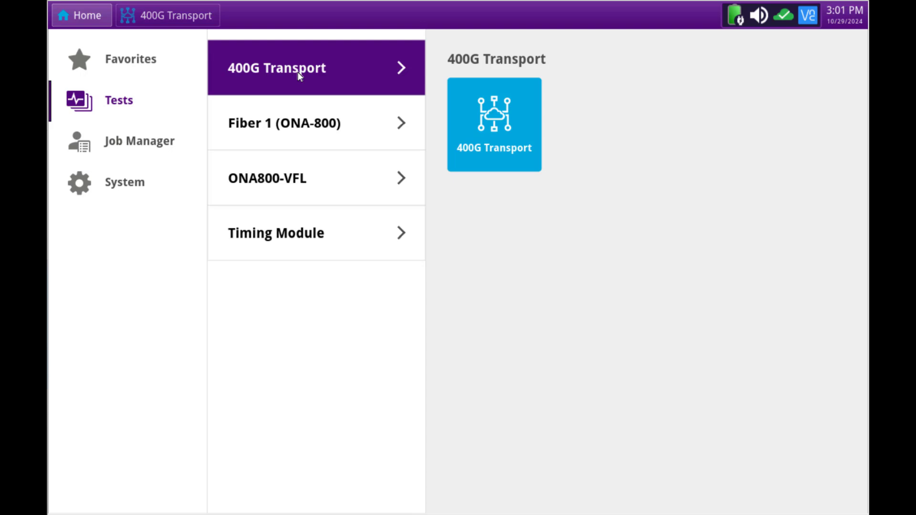
left_click(487, 143)
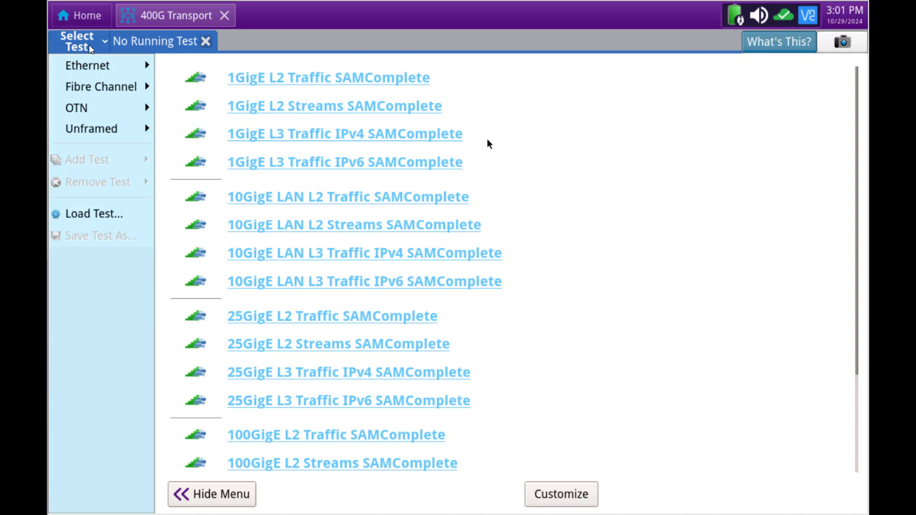
Step: Load Ethernet > 1GigE Optical > Y.1564 SAMComplete > L2 Multiple Streams, P1 Terminate
left_click(88, 67)
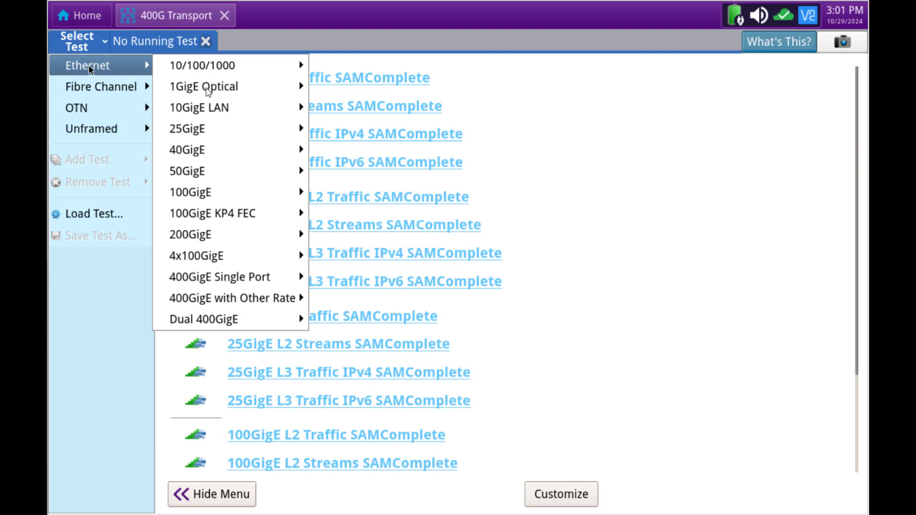
left_click(207, 91)
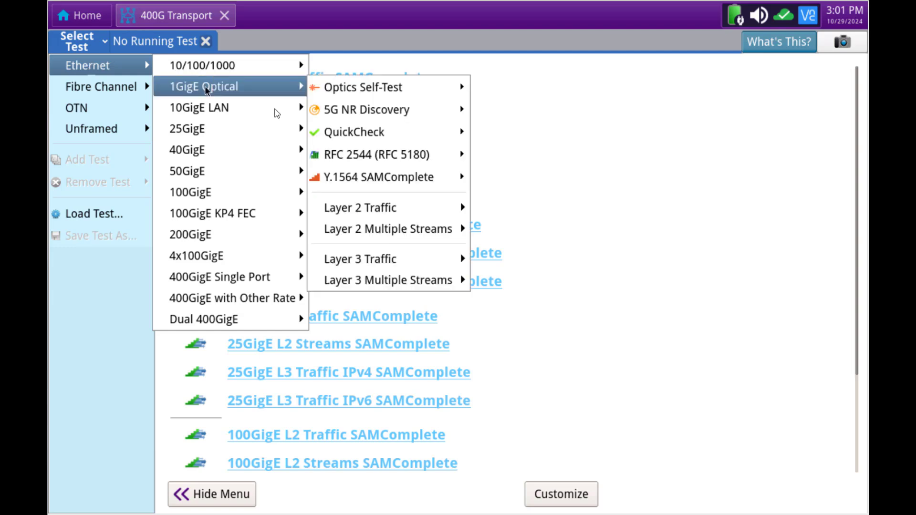
left_click(371, 178)
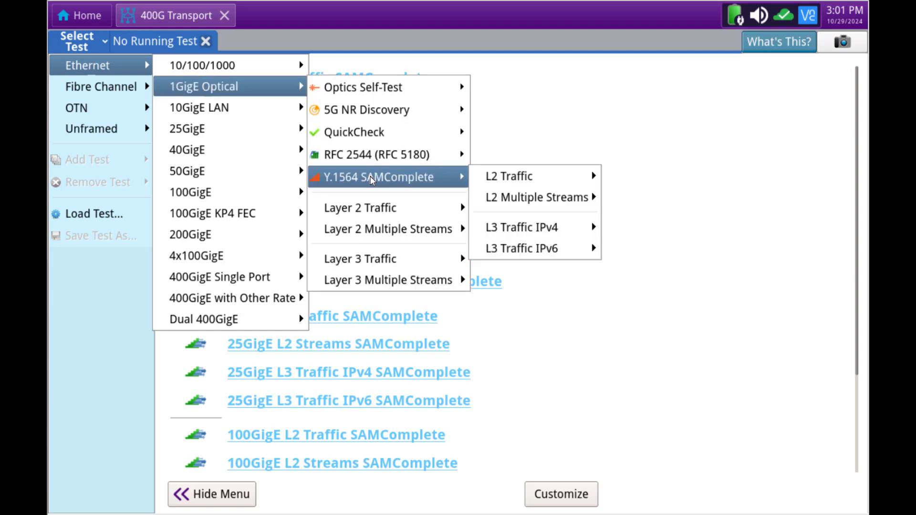
left_click(527, 199)
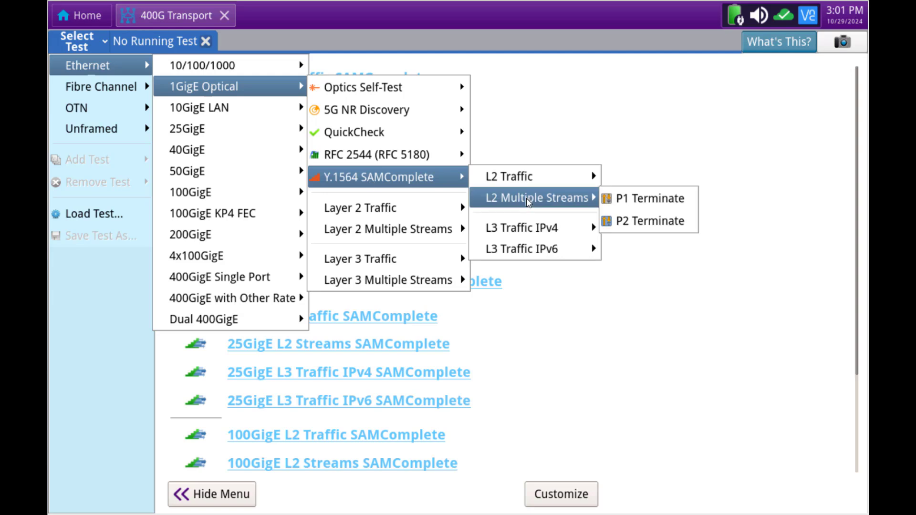
left_click(650, 200)
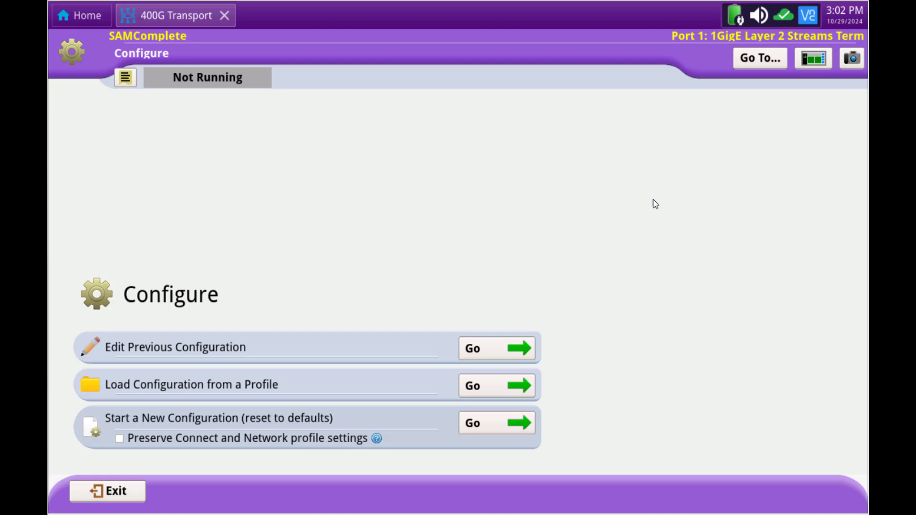
Step: Start a new SAMComplete configuration reset to defaults
left_click(487, 426)
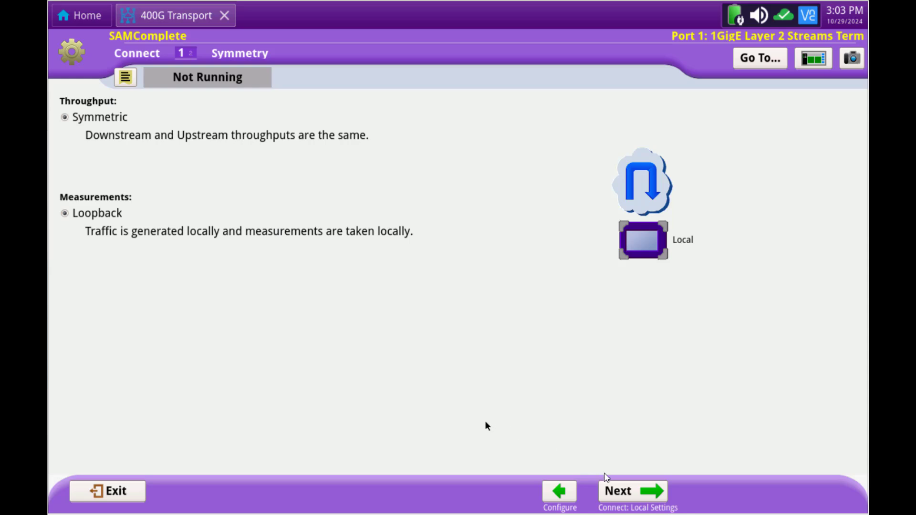
Step: On Local Settings, switch Loop Type to Unicast and then back to Broadcast
left_click(622, 495)
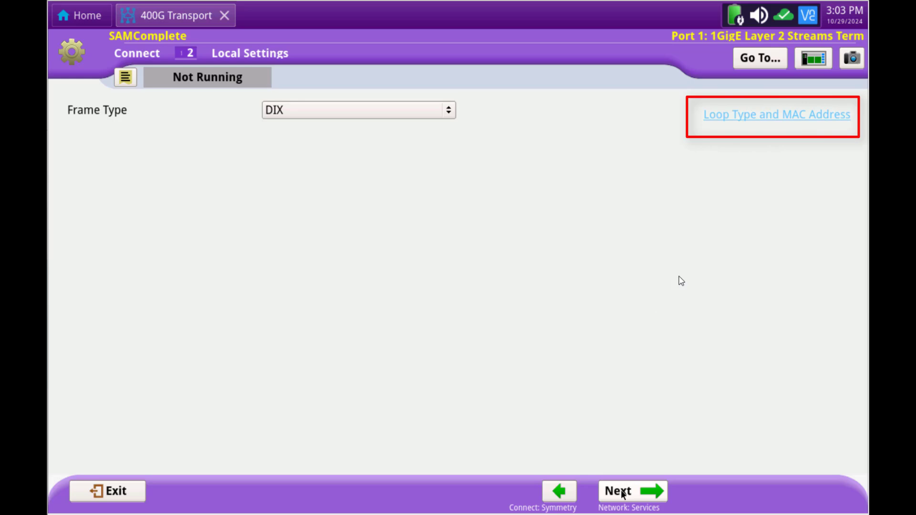
left_click(816, 117)
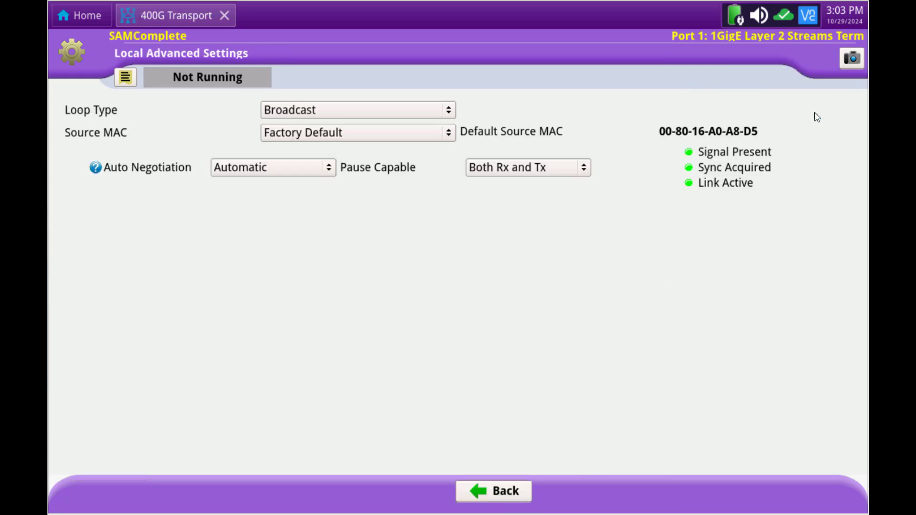
left_click(406, 110)
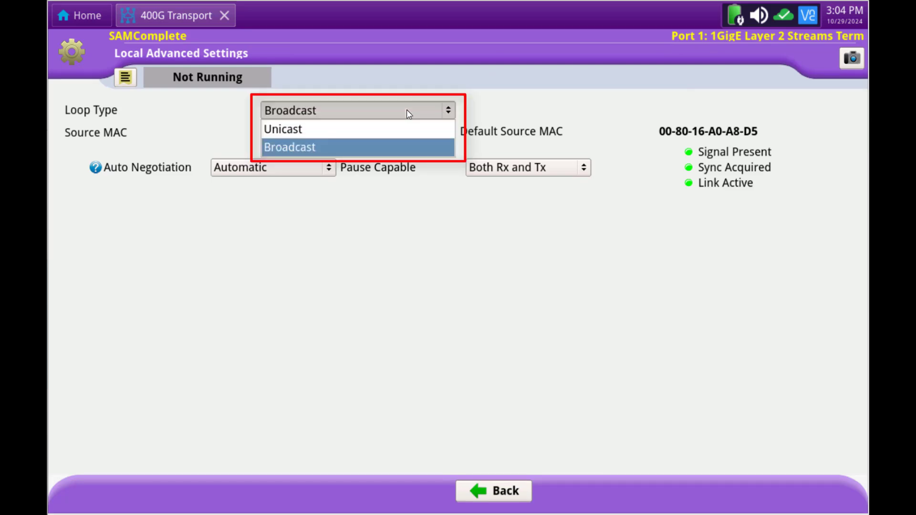
left_click(333, 130)
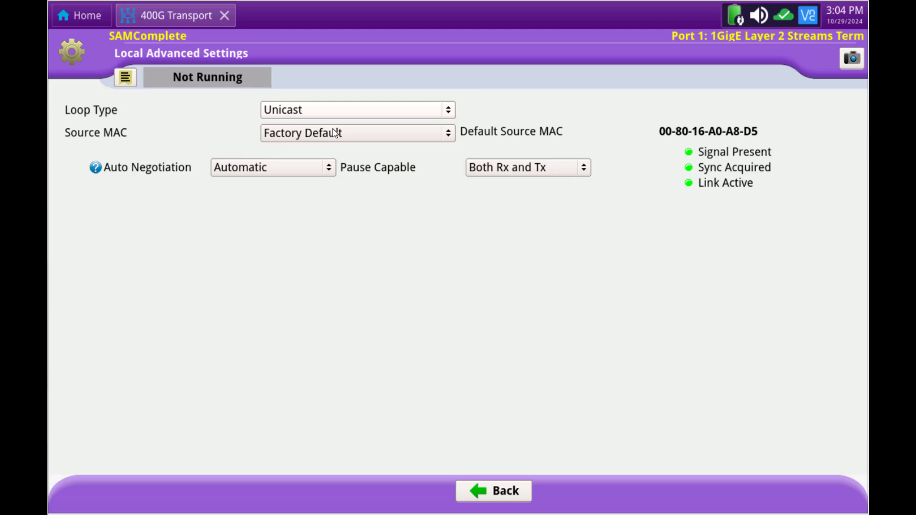
left_click(359, 115)
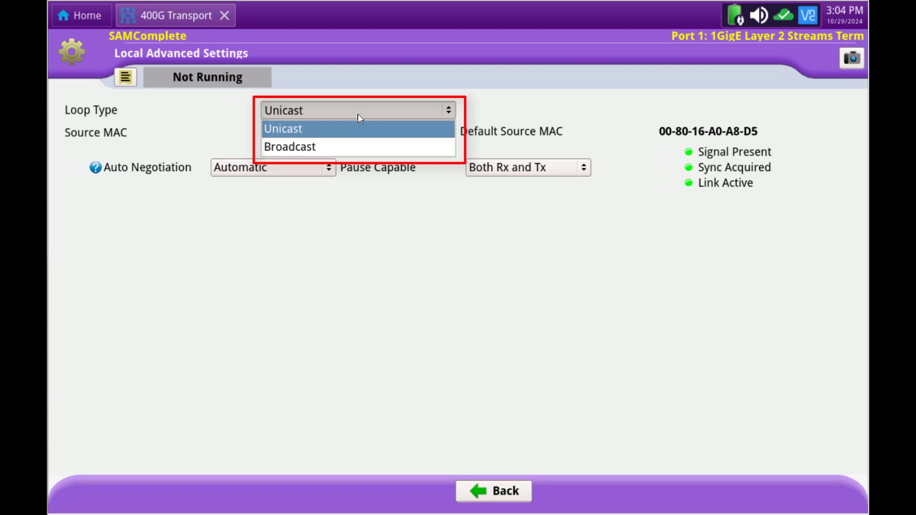
left_click(293, 146)
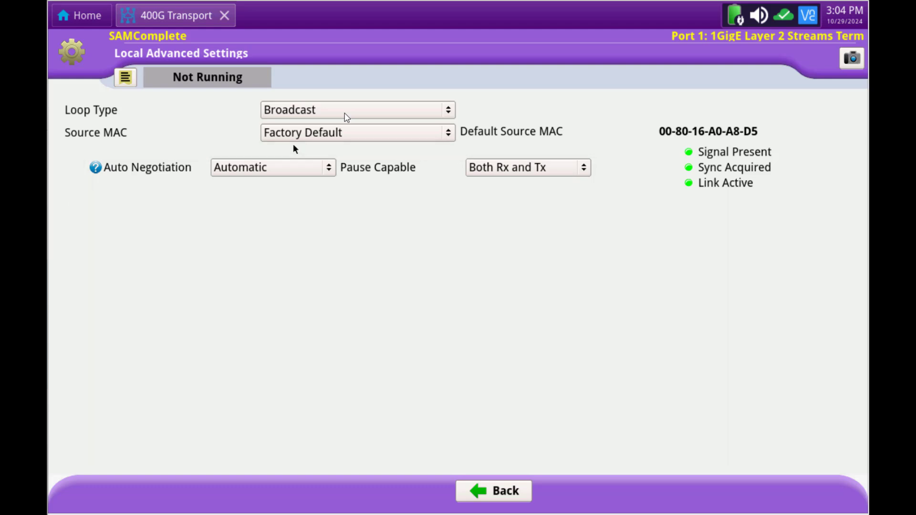
left_click(491, 491)
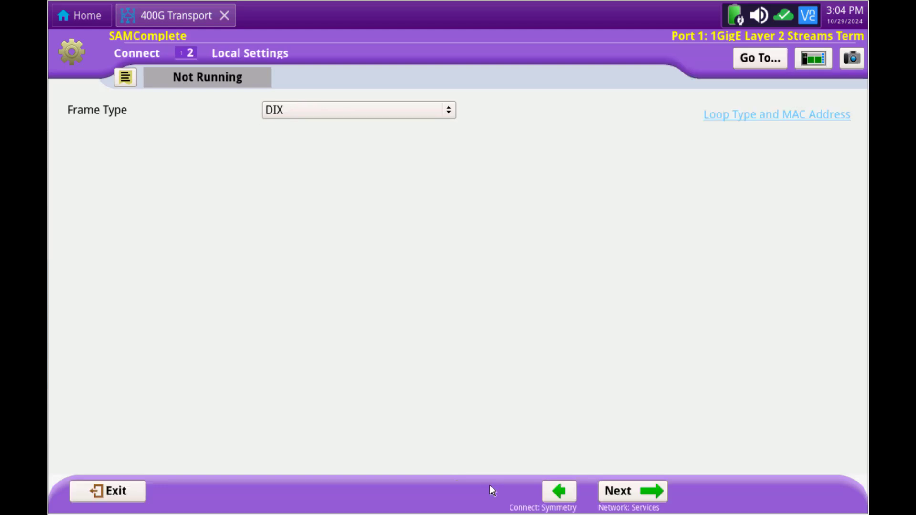
Step: Set the Number of Services to 4
left_click(618, 493)
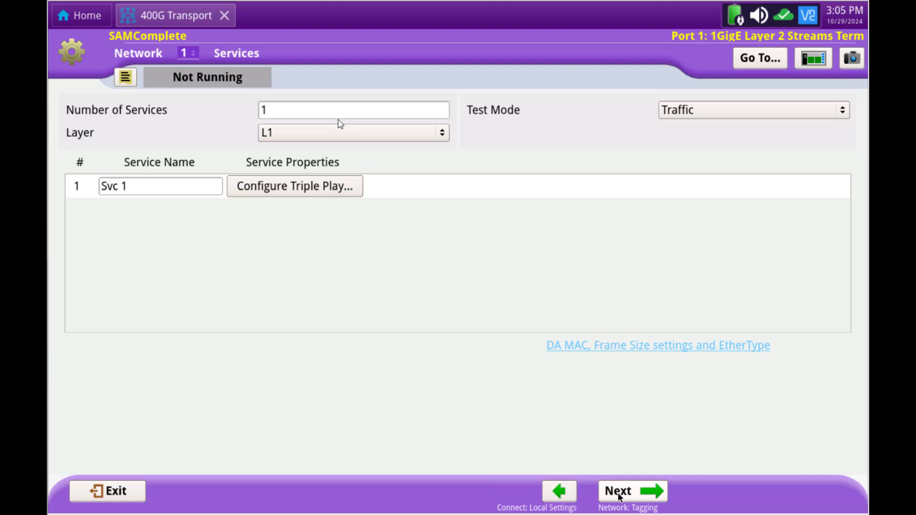
left_click(325, 109)
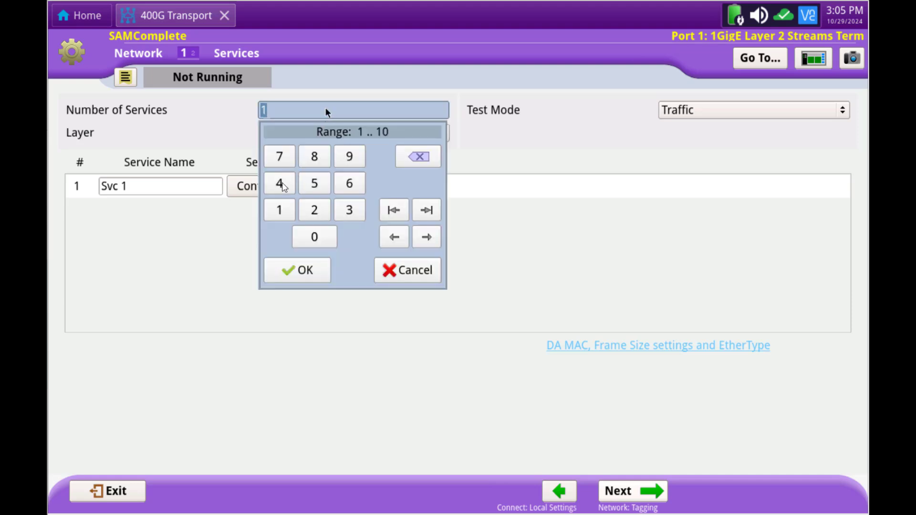
left_click(280, 185)
left_click(306, 271)
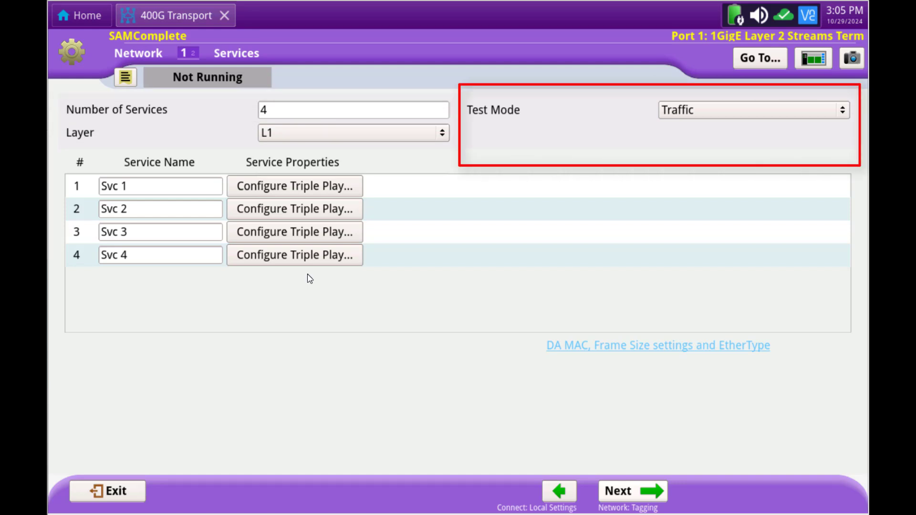
Step: Switch Test Mode to LBM Traffic, then back to Traffic
left_click(713, 113)
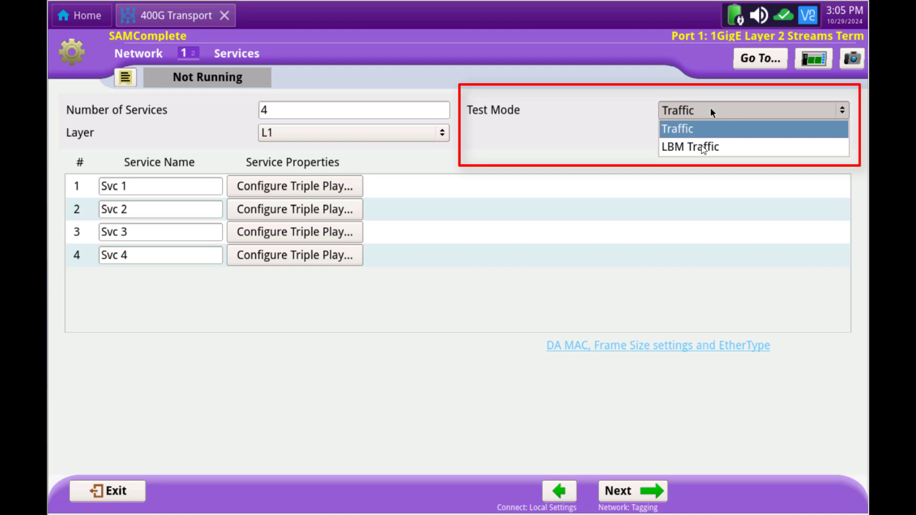
left_click(703, 148)
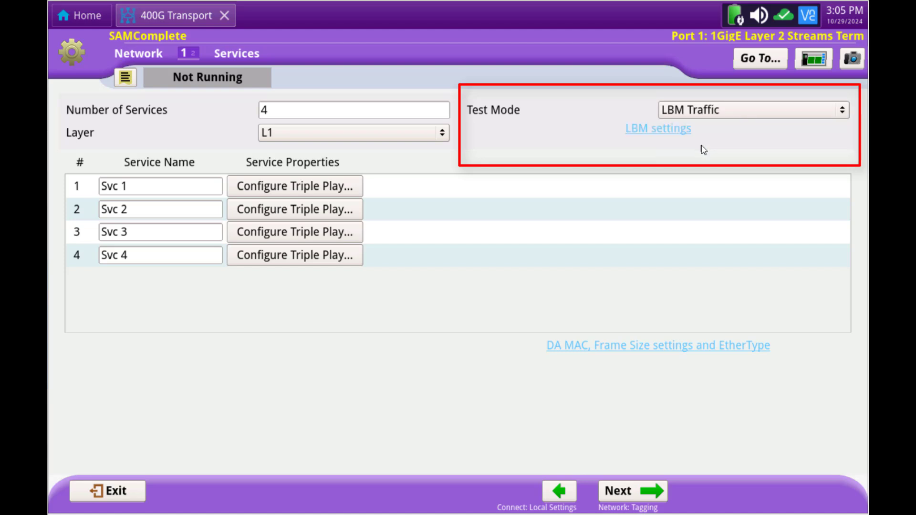
left_click(738, 118)
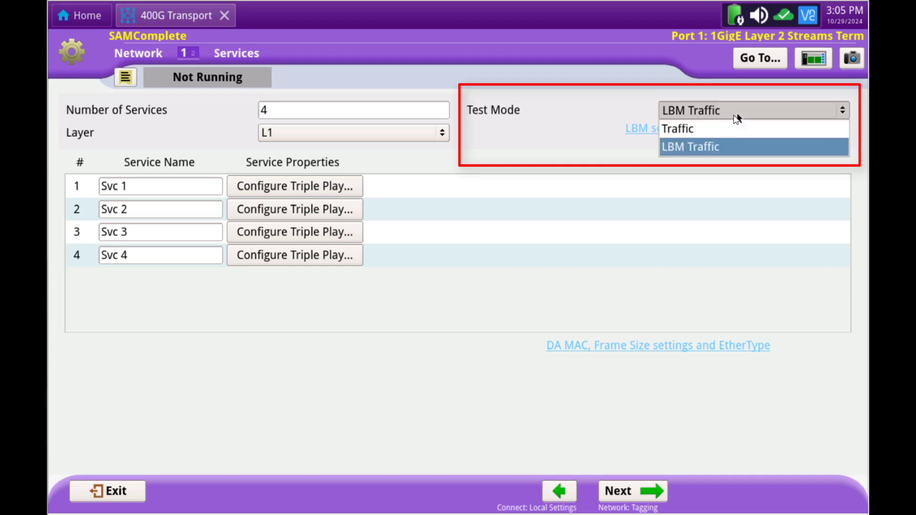
left_click(702, 131)
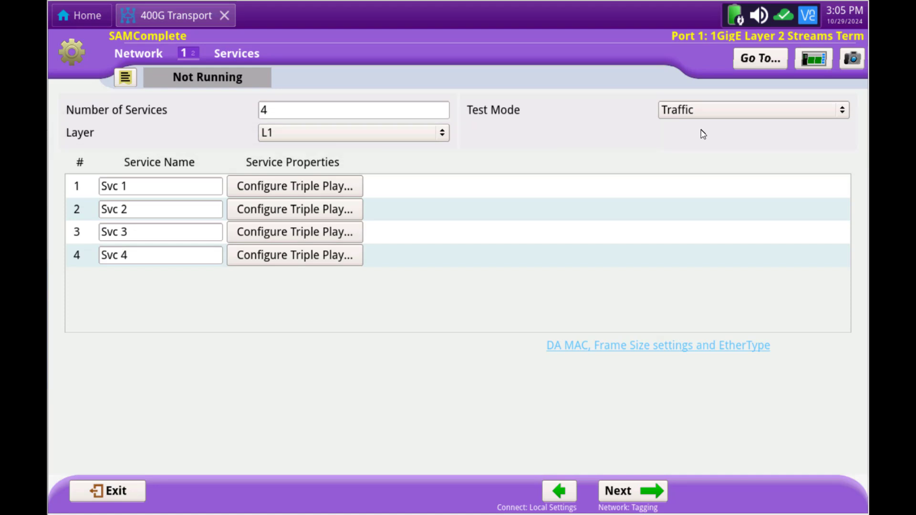
left_click(151, 187)
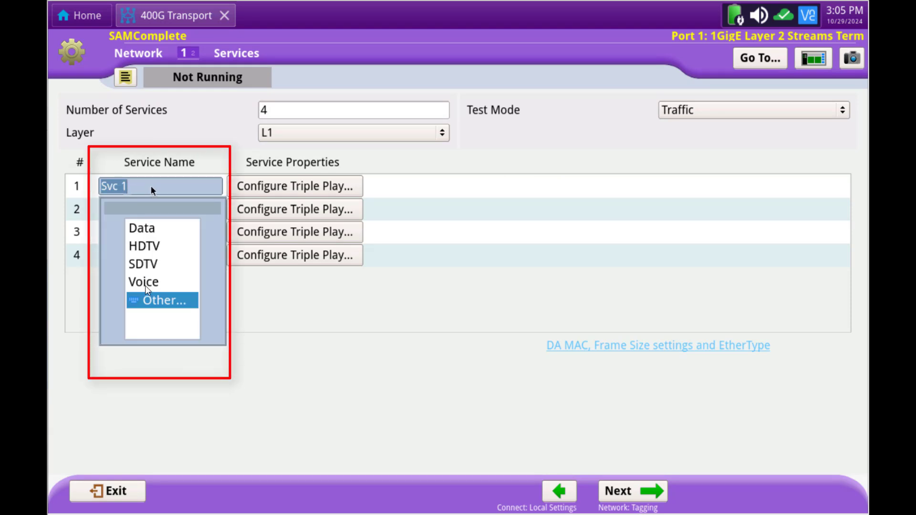
Step: Name service 1 'Voice' and service 2 'Video'
left_click(145, 285)
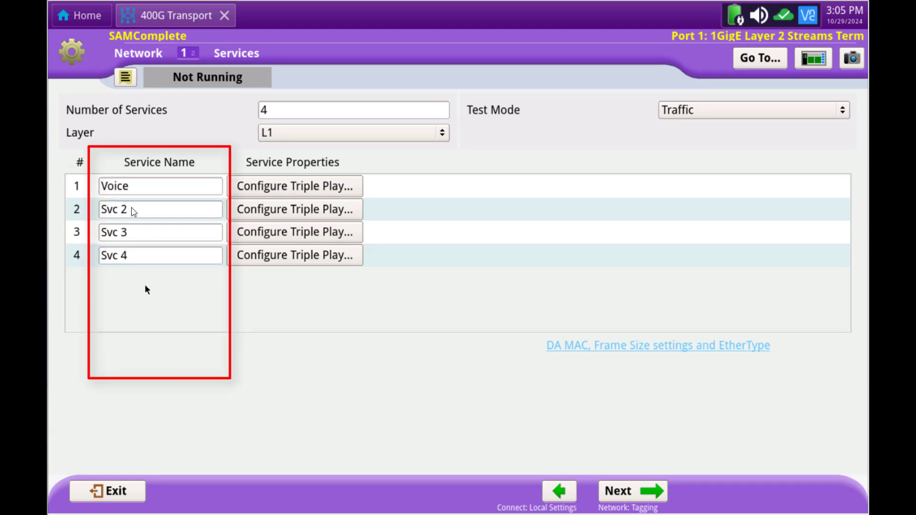
left_click(133, 209)
left_click(162, 324)
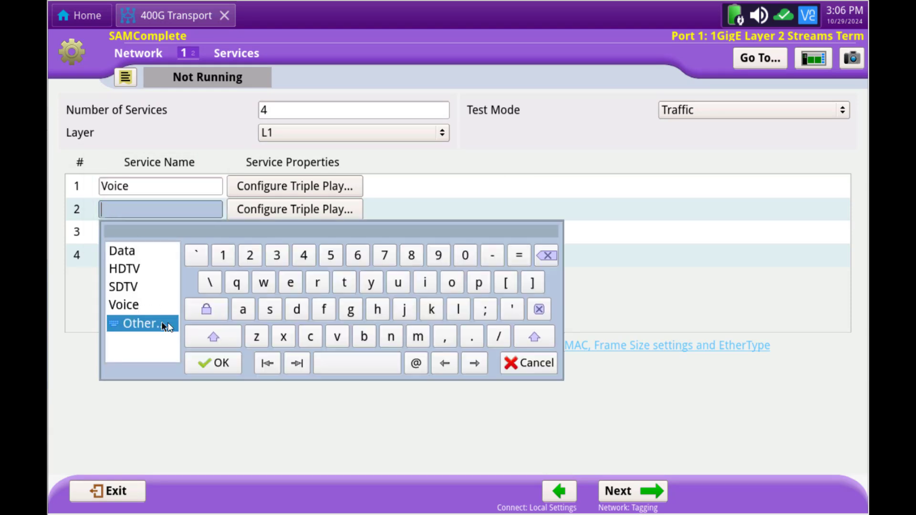
left_click(213, 337)
left_click(337, 337)
left_click(426, 282)
left_click(296, 309)
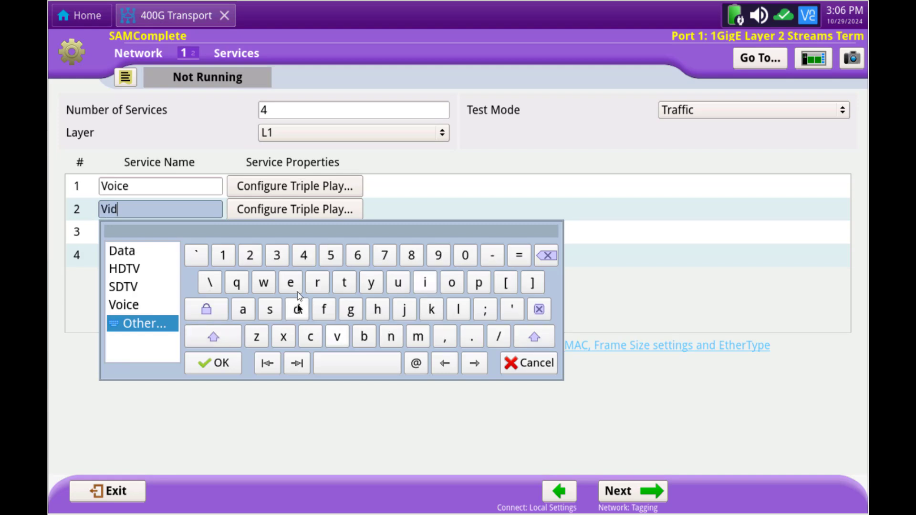
left_click(290, 282)
left_click(452, 282)
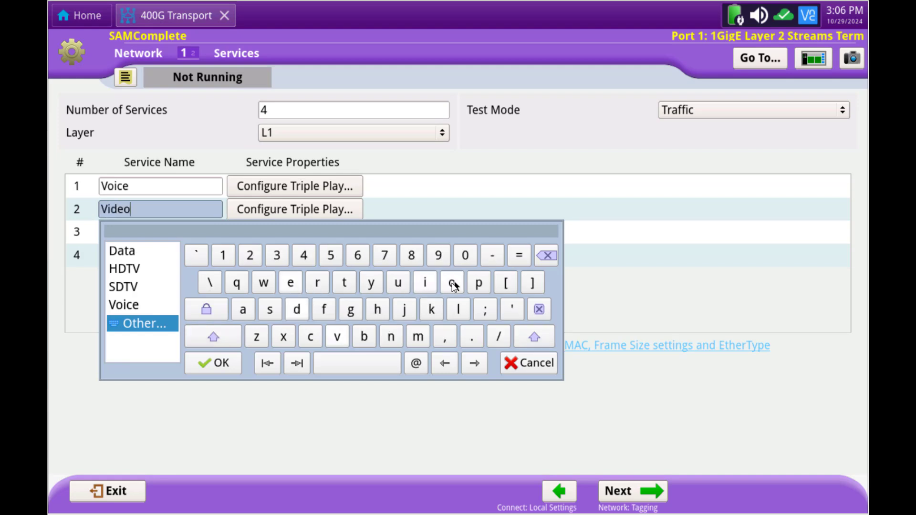
left_click(214, 363)
Step: Give service 3 the custom name 'Priority Data'
left_click(138, 232)
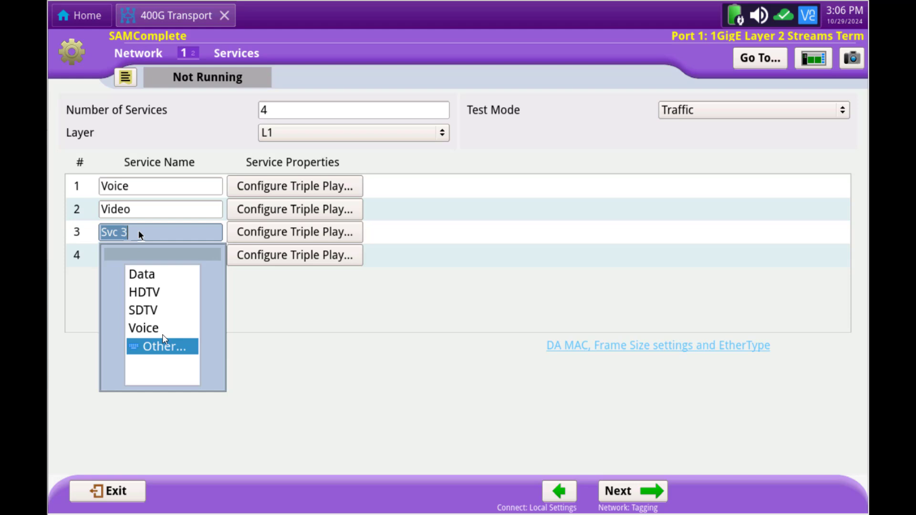
left_click(164, 347)
left_click(214, 359)
left_click(478, 306)
left_click(318, 305)
type("Pr")
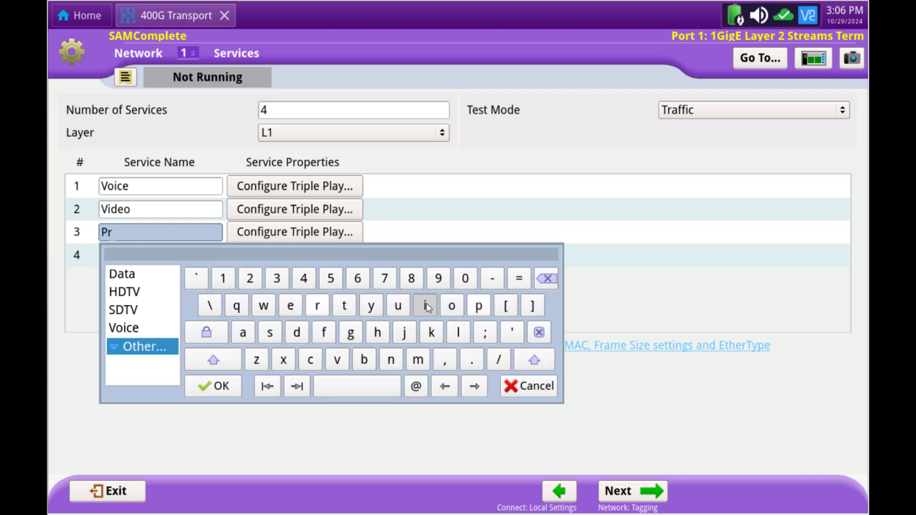
left_click(424, 306)
left_click(452, 305)
left_click(317, 305)
left_click(425, 306)
left_click(344, 305)
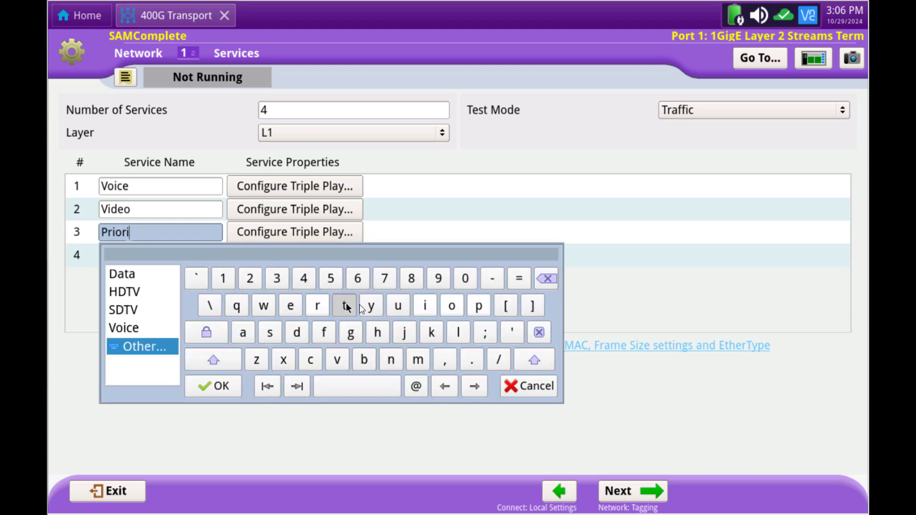
left_click(214, 359)
left_click(357, 386)
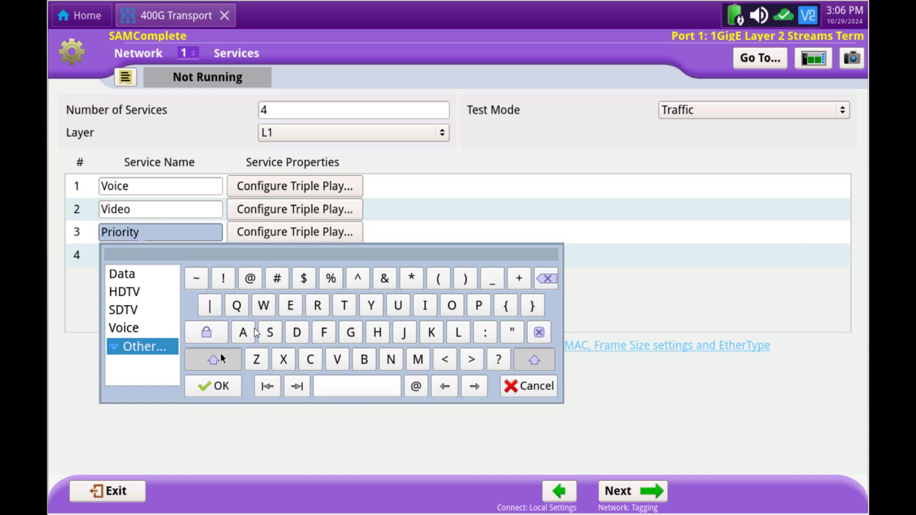
left_click(297, 332)
left_click(243, 332)
left_click(344, 306)
type("Data")
left_click(243, 333)
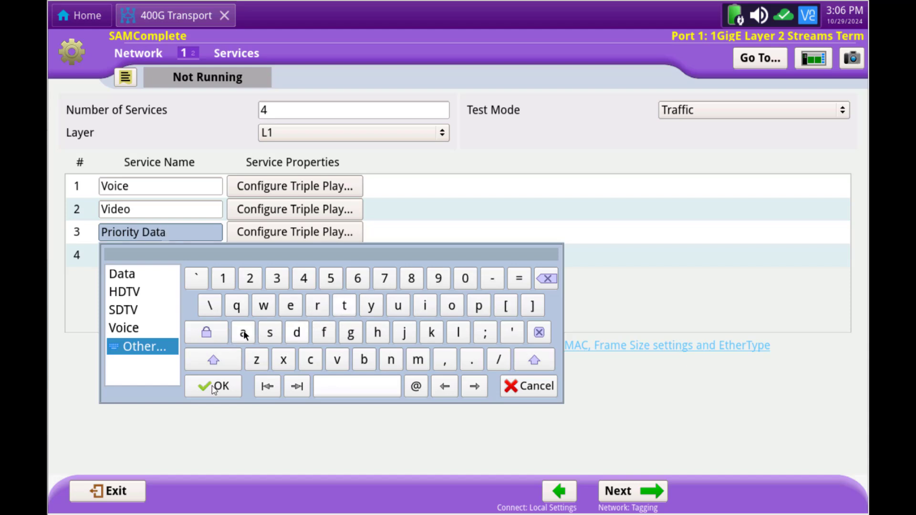
Step: Give service 4 the custom name 'Best Effort'
left_click(213, 386)
left_click(167, 258)
left_click(171, 368)
left_click(214, 383)
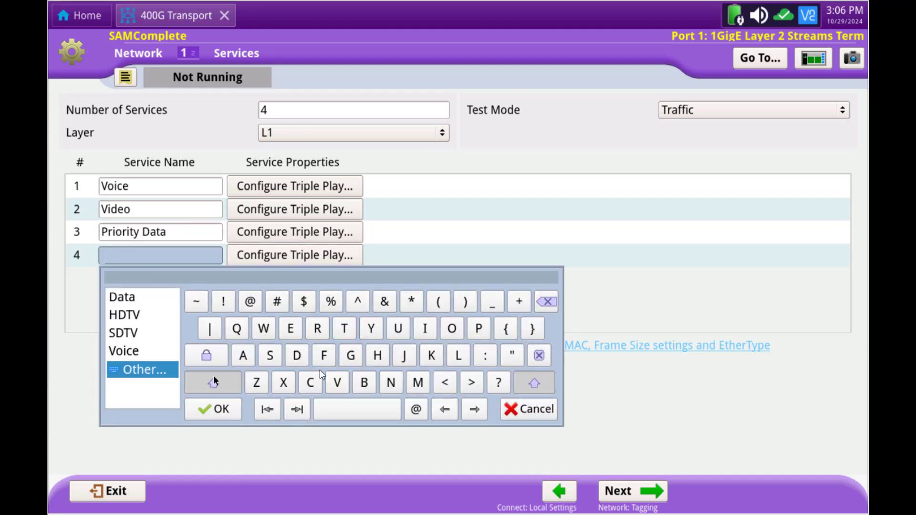
left_click(364, 383)
left_click(290, 329)
left_click(270, 356)
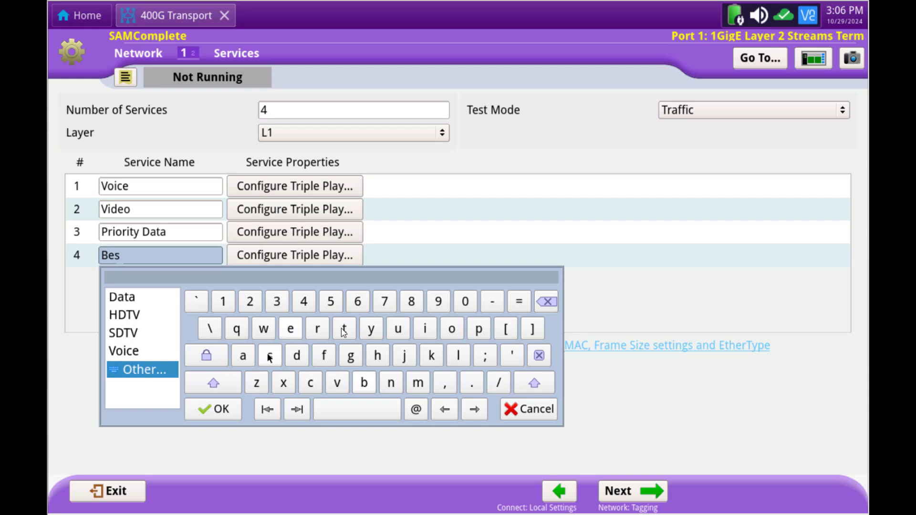
left_click(345, 329)
left_click(347, 406)
left_click(216, 383)
left_click(290, 329)
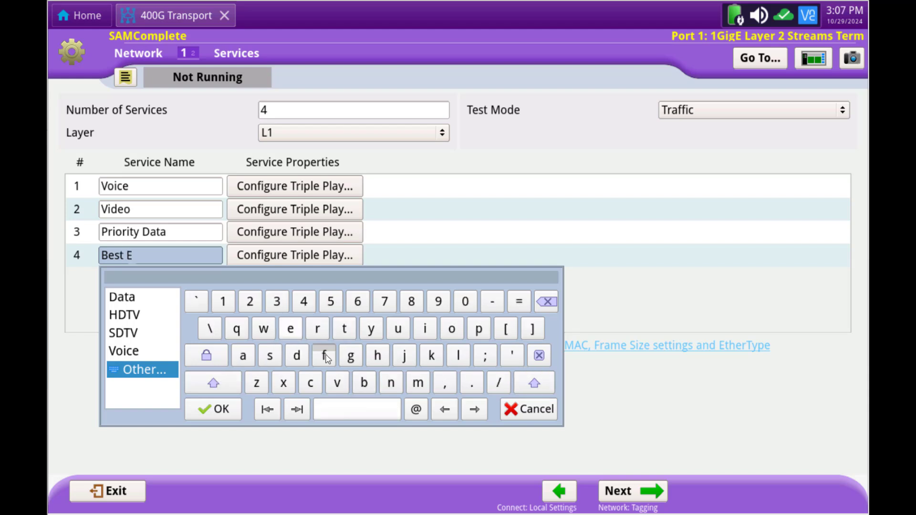
left_click(323, 356)
left_click(324, 356)
left_click(452, 328)
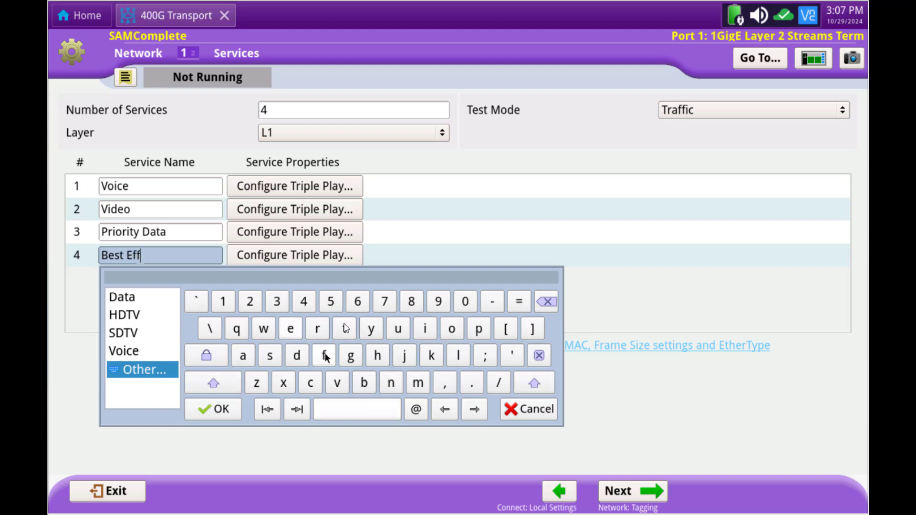
left_click(323, 329)
left_click(225, 415)
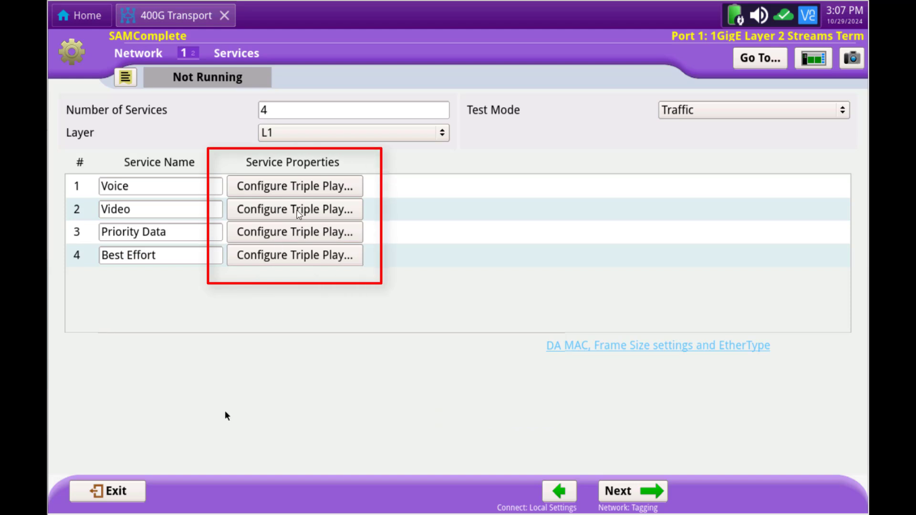
Step: Preview the Voice, HDTV and SDTV service types for service 1, then cancel
left_click(329, 192)
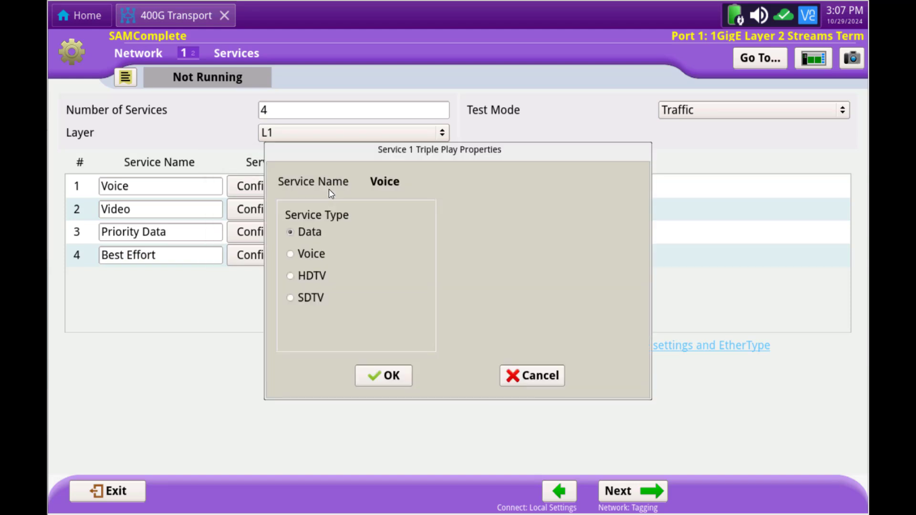
left_click(289, 253)
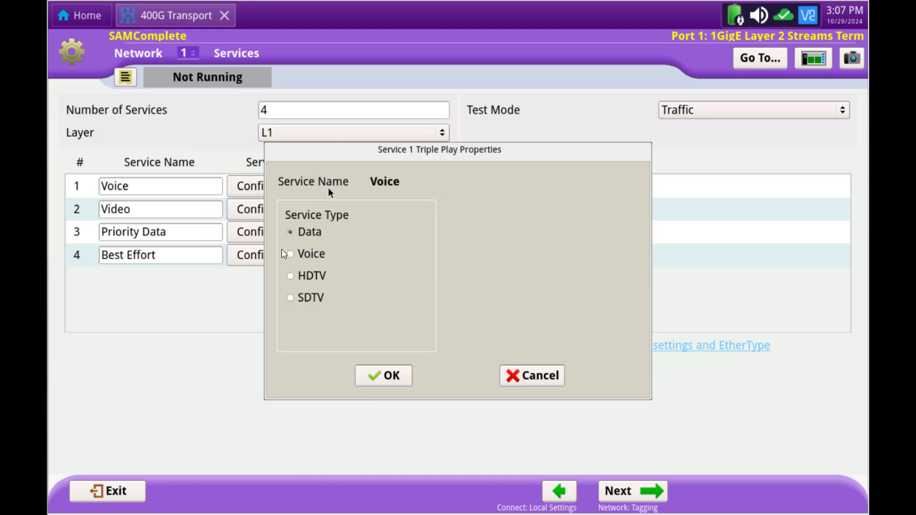
left_click(290, 277)
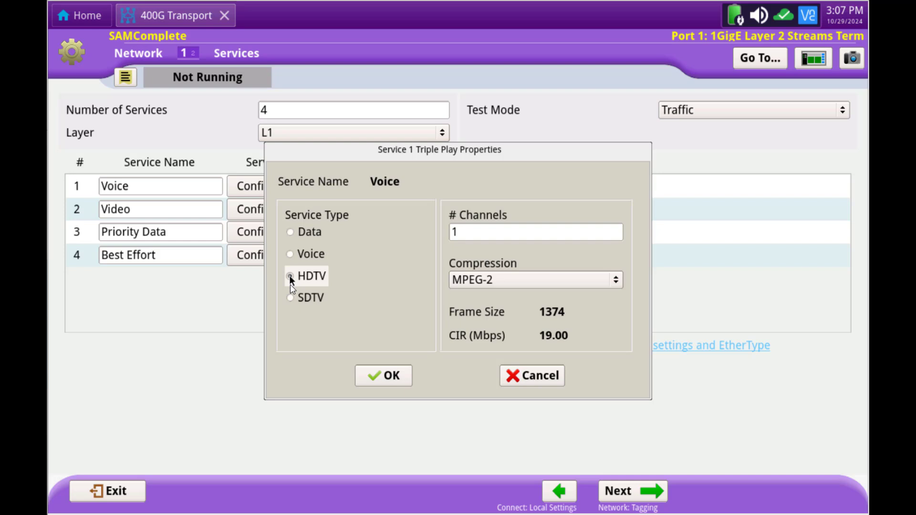
left_click(290, 298)
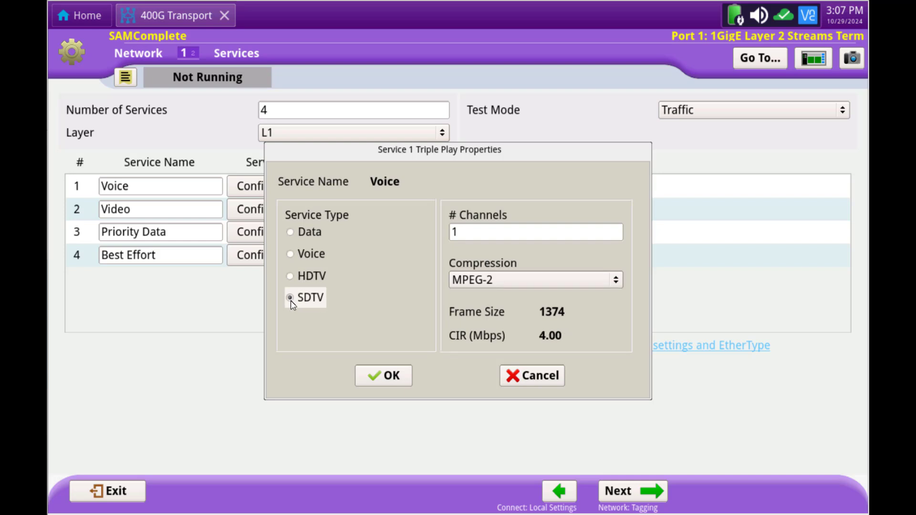
left_click(545, 383)
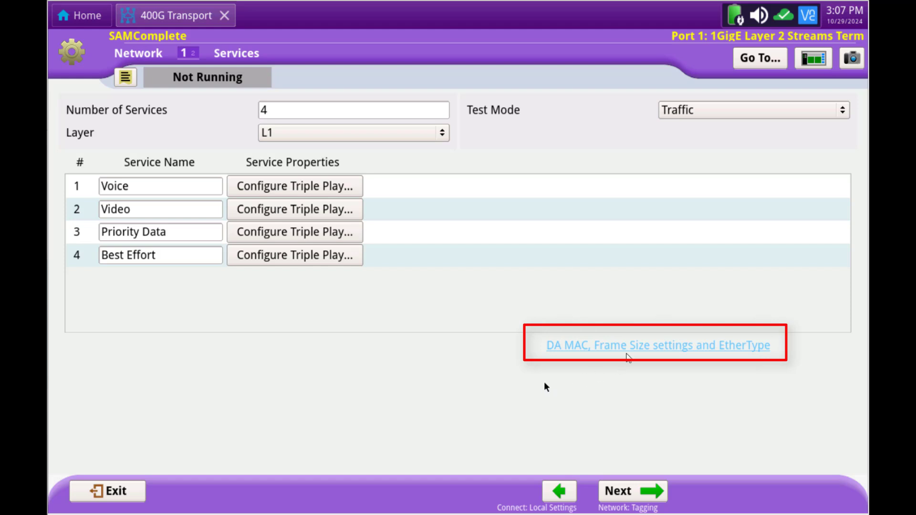
Step: Set Frame Size to EMIX for all services and give Voice cycle length 2
left_click(630, 350)
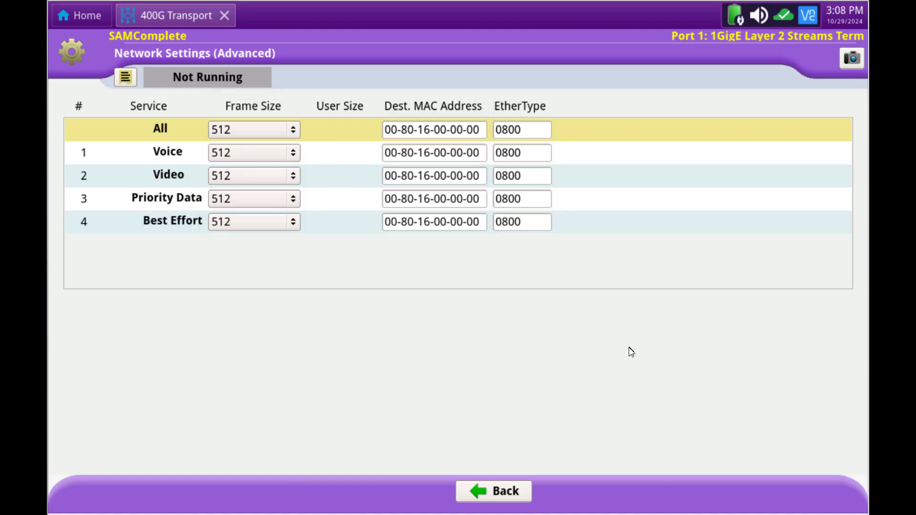
left_click(291, 129)
left_click(232, 347)
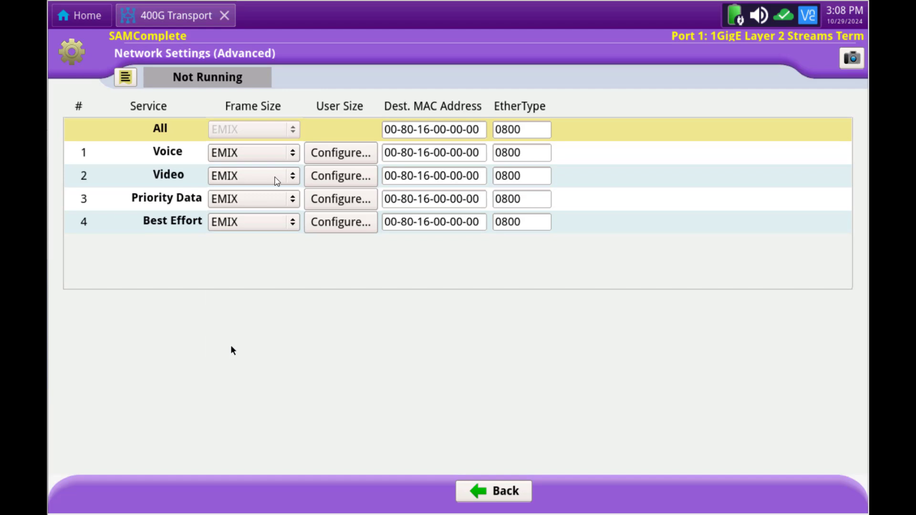
left_click(329, 152)
left_click(495, 468)
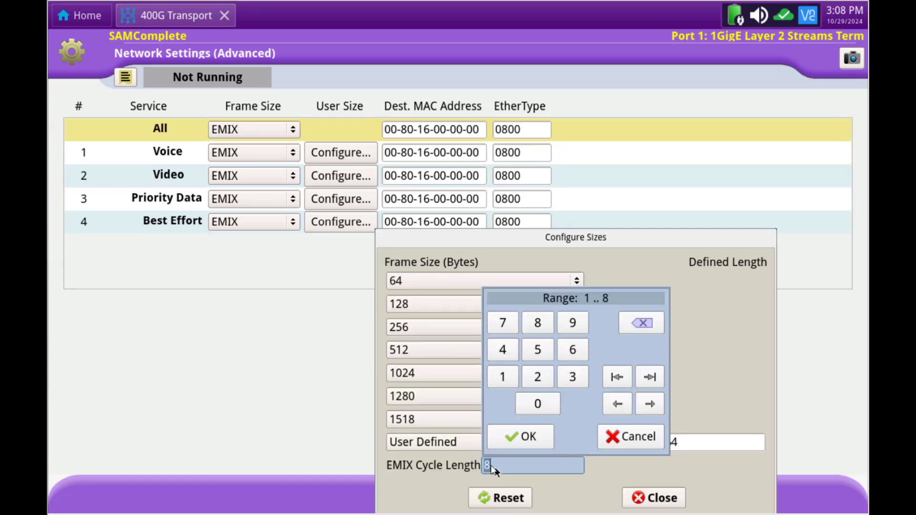
left_click(536, 381)
left_click(522, 434)
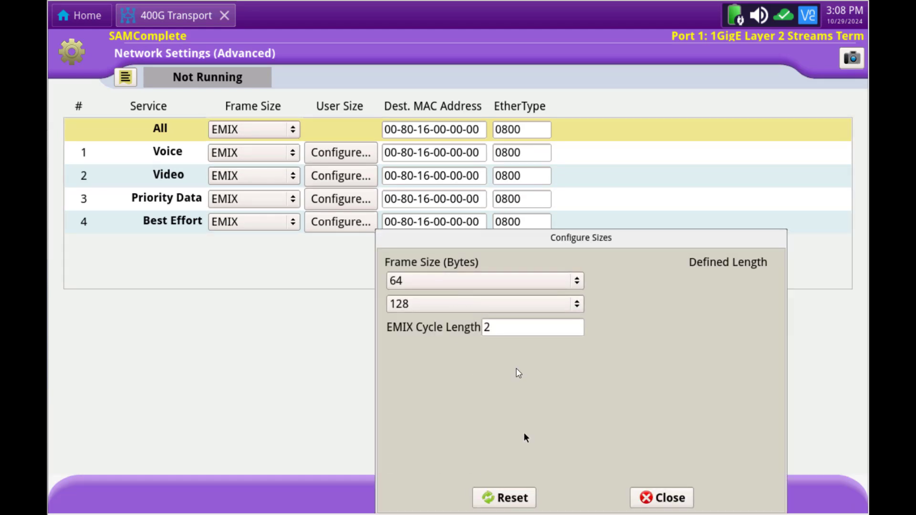
left_click(660, 498)
Step: Give Video an EMIX cycle length of 2 with 256 and 512-byte frames
left_click(337, 179)
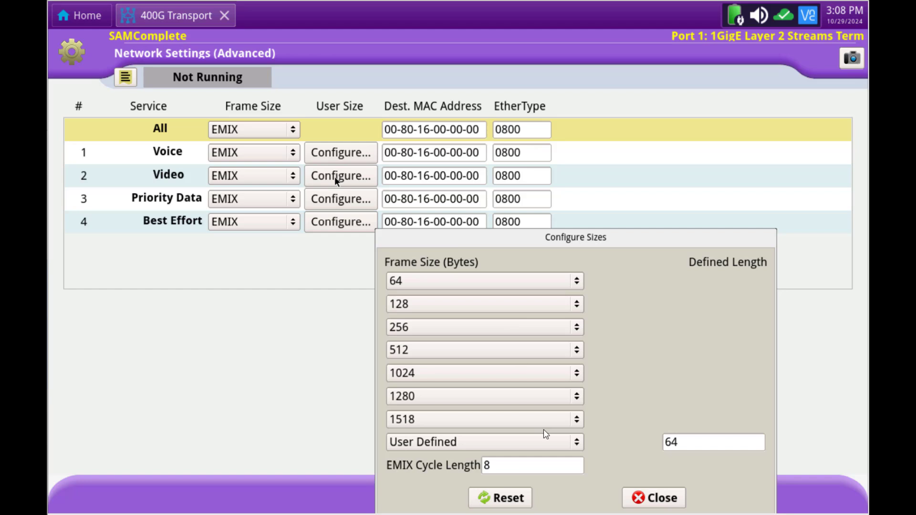
left_click(532, 467)
left_click(536, 375)
left_click(521, 436)
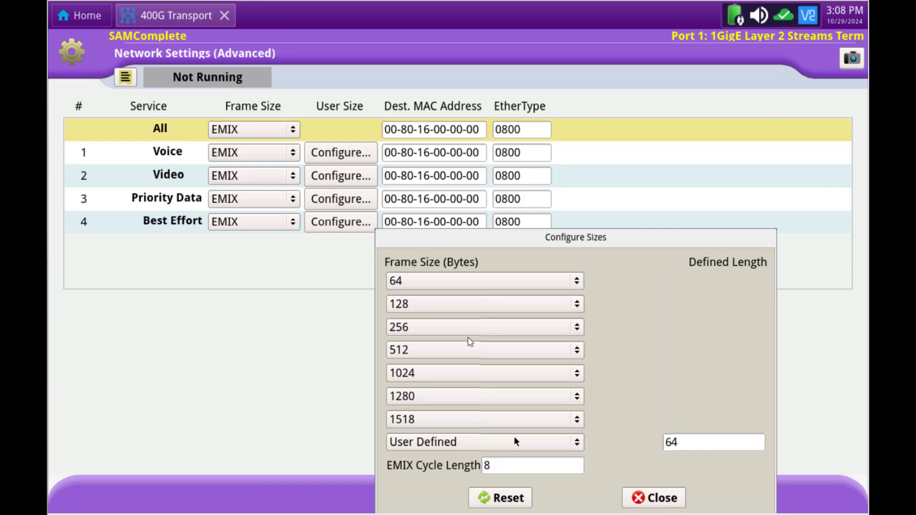
left_click(577, 280)
left_click(402, 334)
left_click(578, 304)
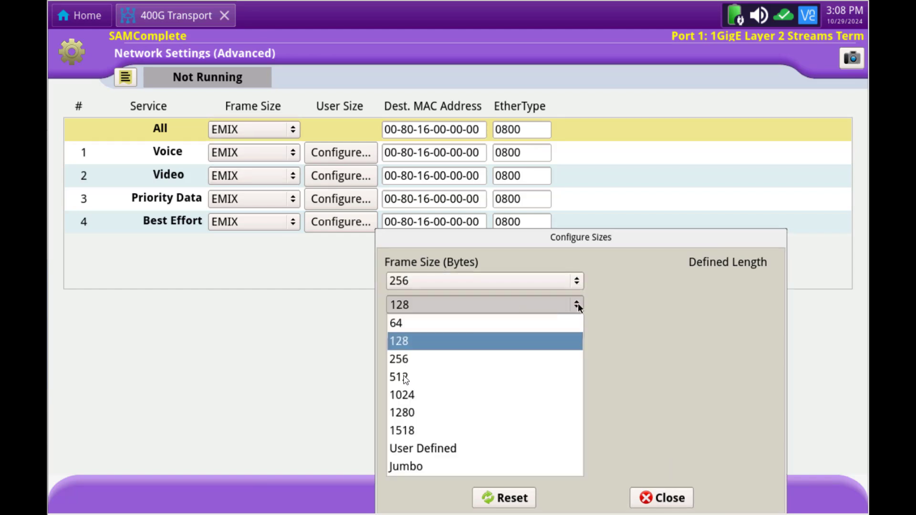
left_click(403, 377)
left_click(660, 498)
Step: Give Priority Data an EMIX cycle length of 2 with 1024 and 1280-byte frames
left_click(341, 198)
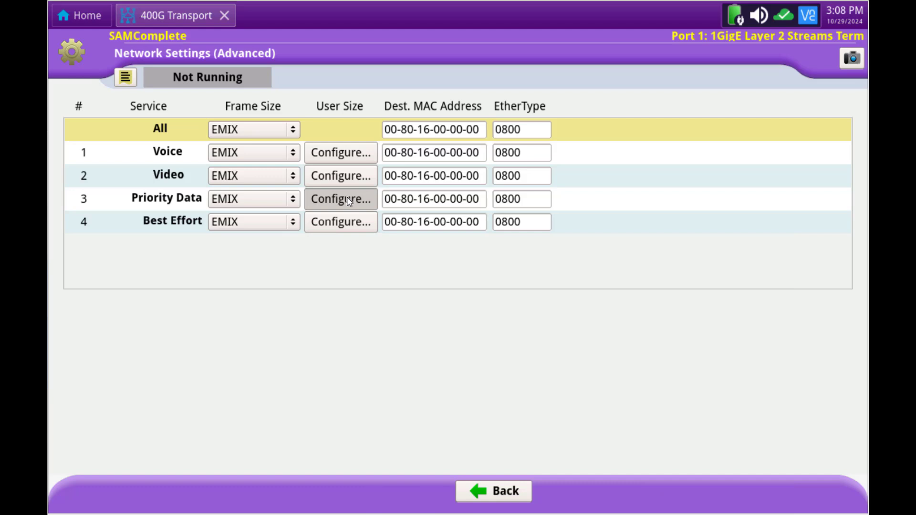
left_click(506, 466)
left_click(538, 377)
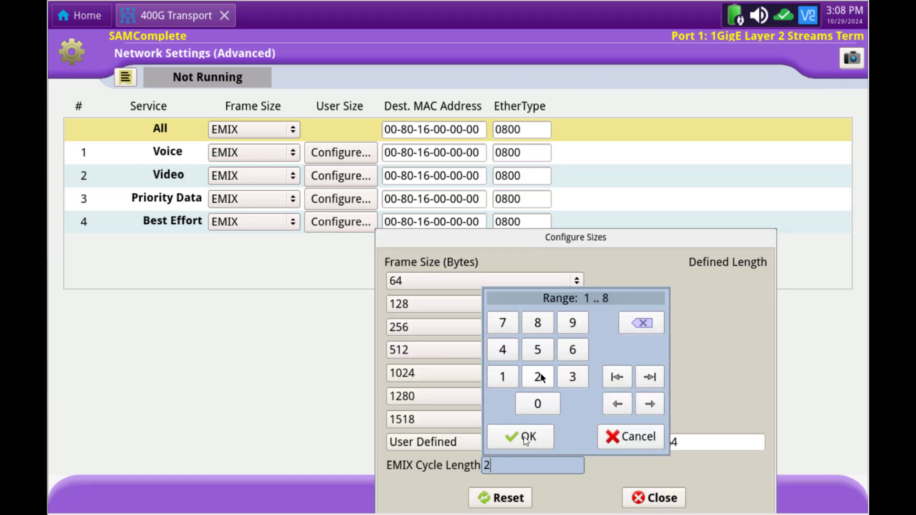
left_click(523, 436)
left_click(560, 281)
left_click(416, 373)
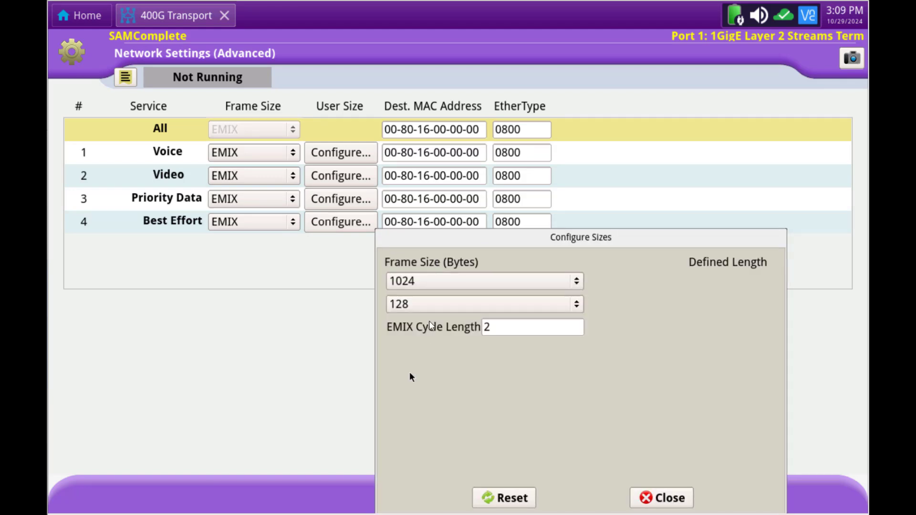
left_click(433, 304)
left_click(413, 414)
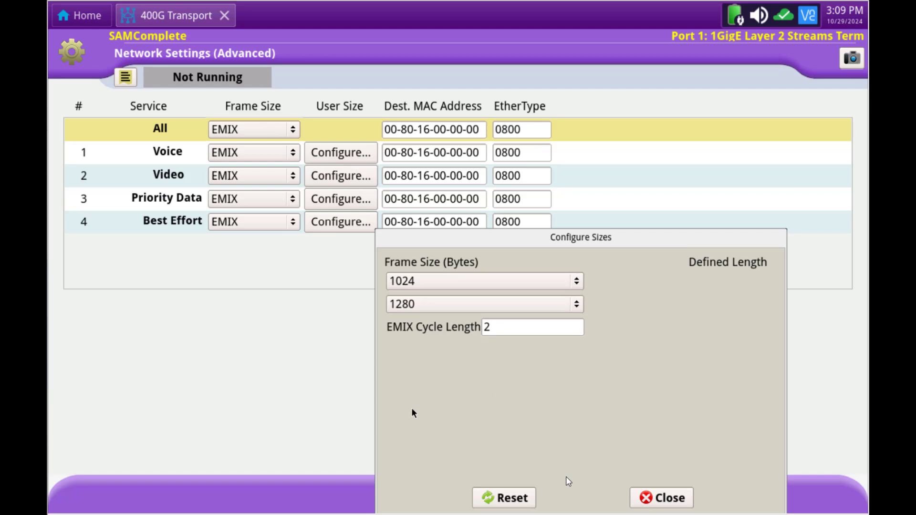
left_click(650, 497)
Step: Give Best Effort an EMIX cycle length of 2: 1518 bytes plus a 2000-byte jumbo frame
left_click(323, 228)
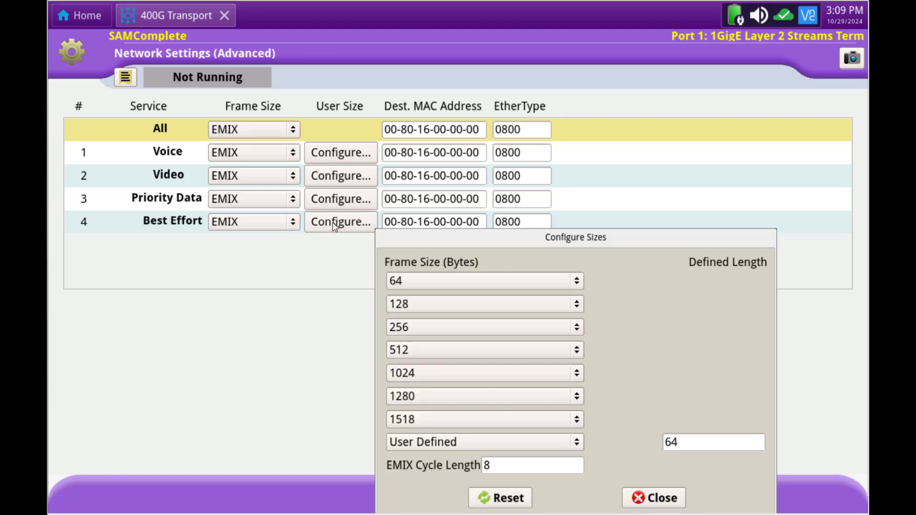
left_click(505, 465)
left_click(541, 377)
left_click(523, 437)
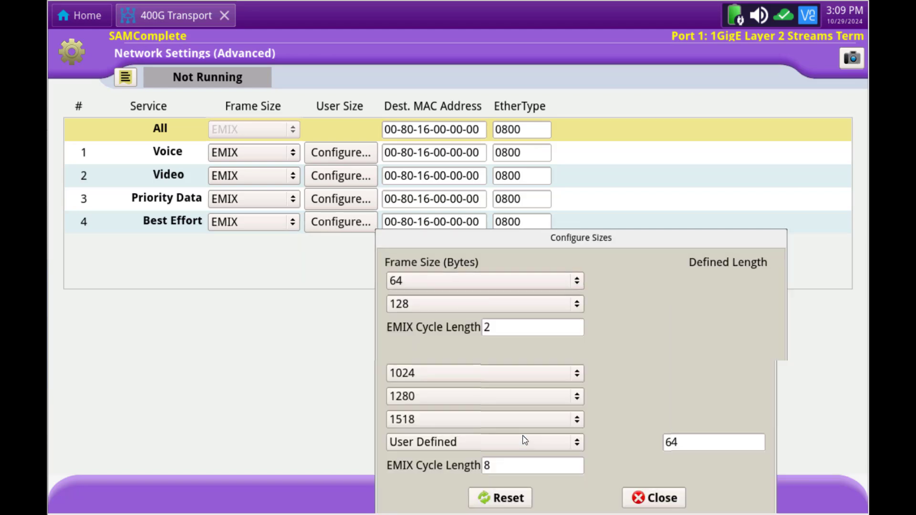
left_click(474, 282)
left_click(417, 410)
left_click(434, 304)
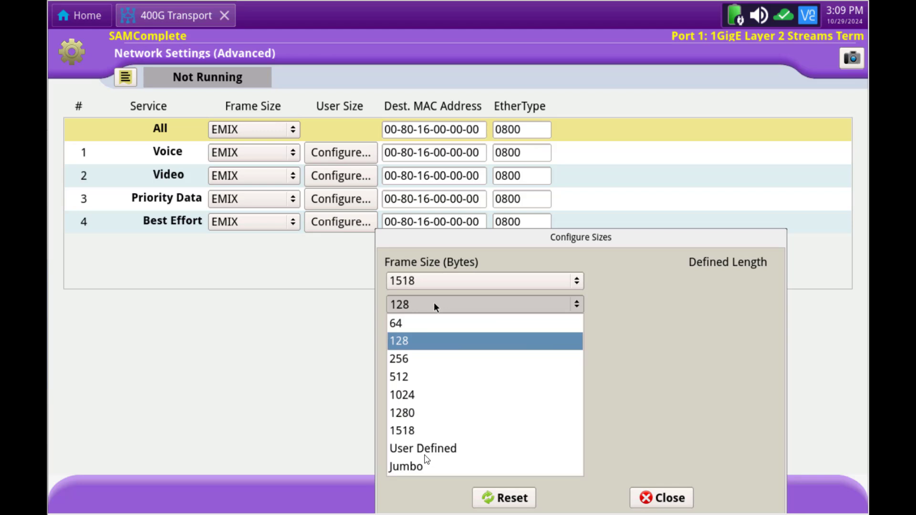
left_click(423, 465)
left_click(723, 305)
left_click(733, 404)
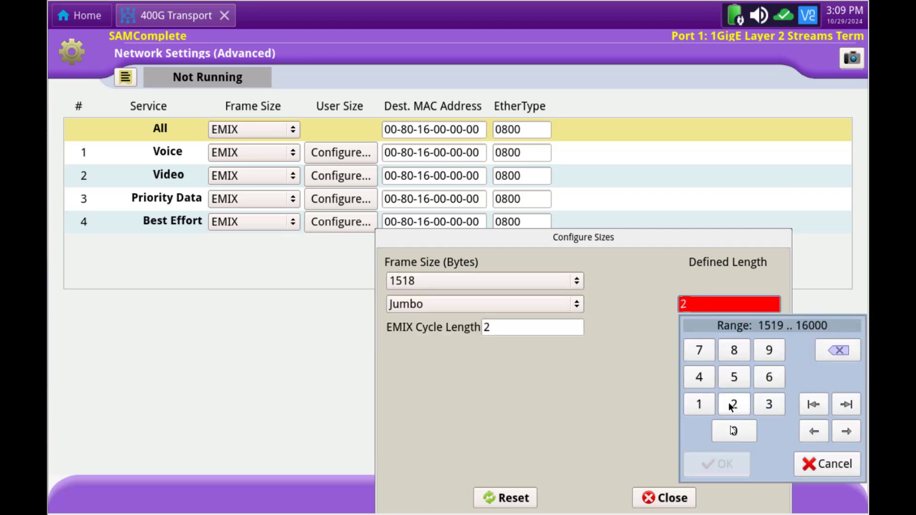
left_click(734, 431)
left_click(733, 432)
left_click(734, 431)
left_click(716, 465)
left_click(688, 495)
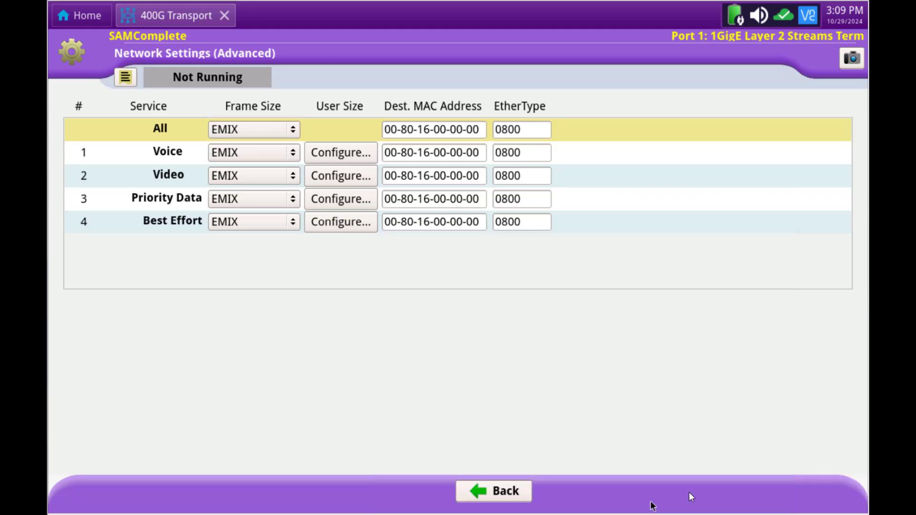
left_click(494, 492)
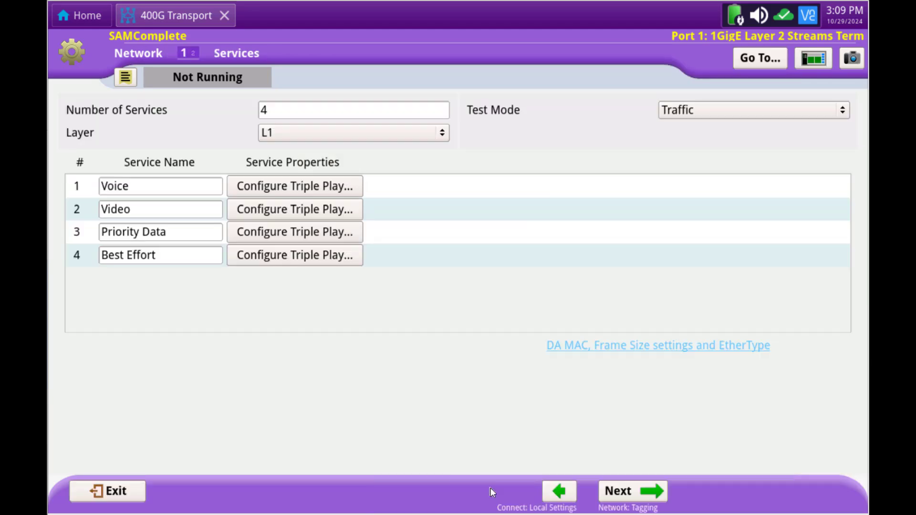
Step: Set encapsulation to VLAN with VLAN ID 222 applied to all services
left_click(639, 491)
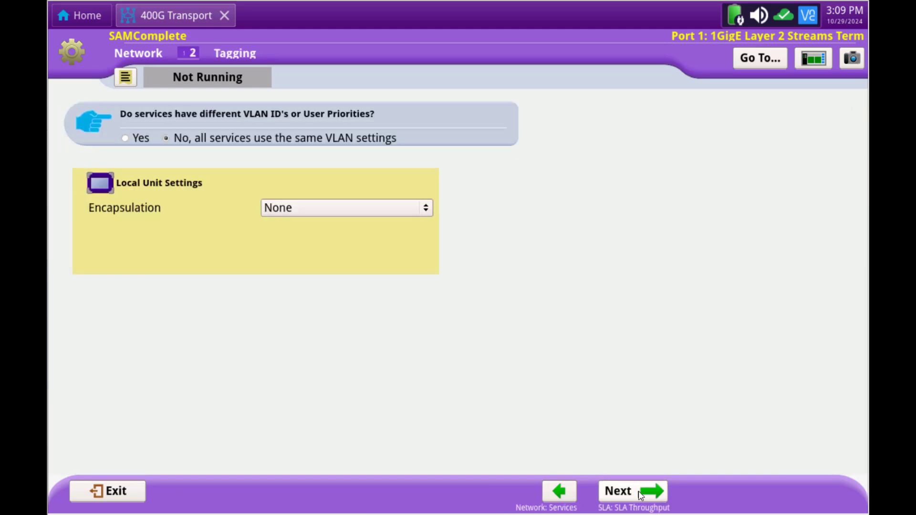
left_click(330, 213)
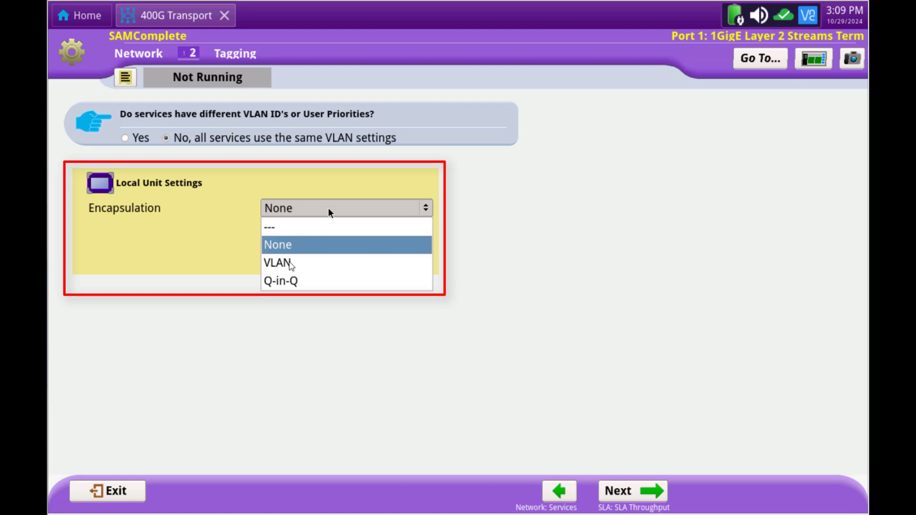
left_click(290, 262)
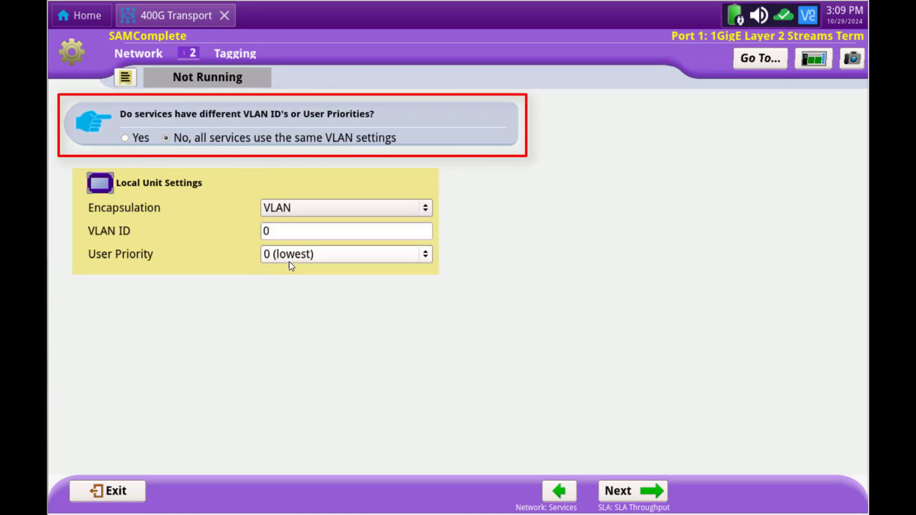
left_click(126, 138)
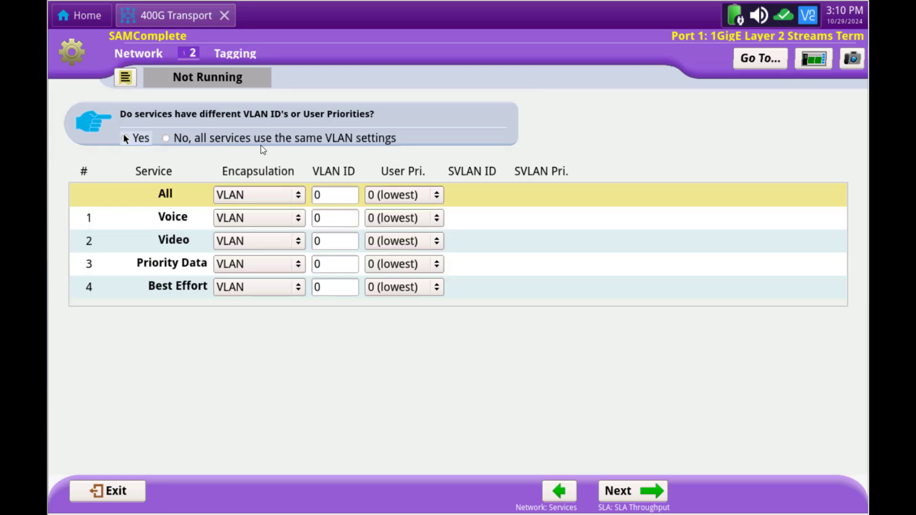
left_click(334, 199)
left_click(368, 295)
left_click(368, 295)
left_click(367, 295)
left_click(355, 355)
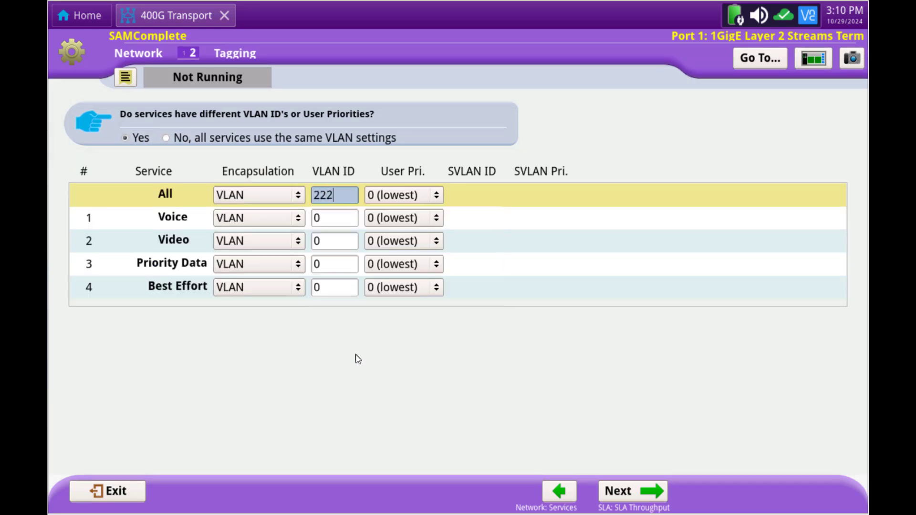
Step: Set user priorities 5, 4, 3 and 1 for Voice, Video, Priority Data and Best Effort
left_click(438, 219)
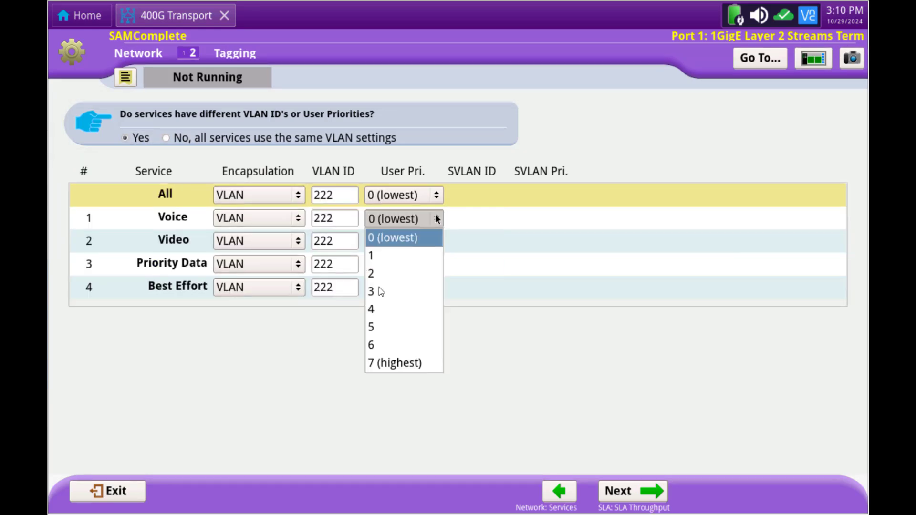
left_click(373, 327)
left_click(437, 241)
left_click(373, 332)
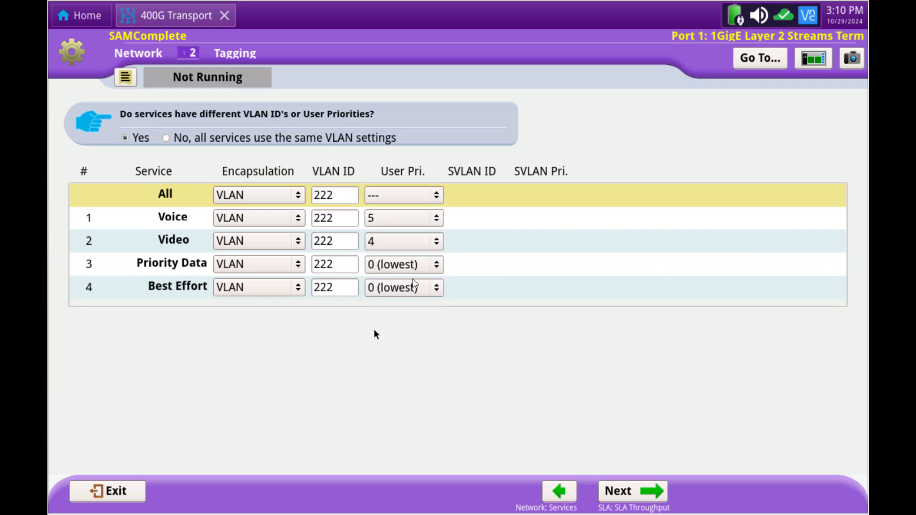
left_click(436, 264)
left_click(374, 338)
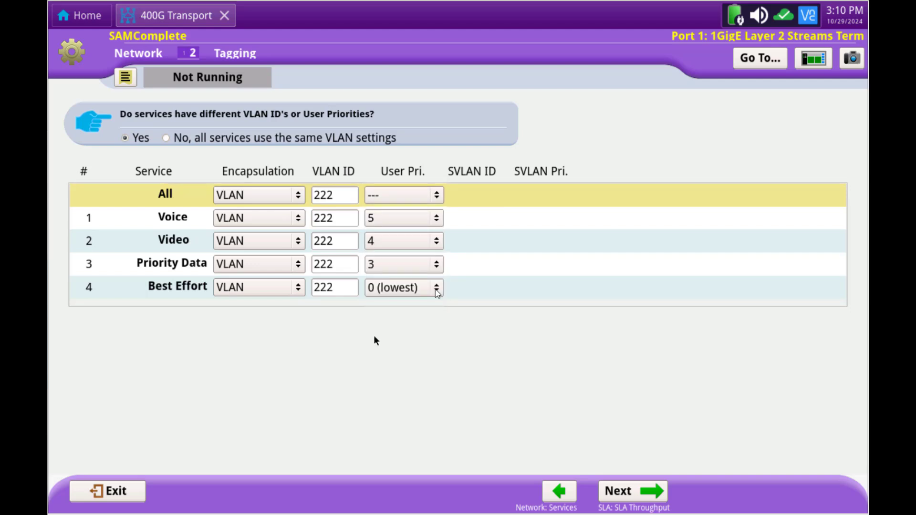
left_click(437, 288)
left_click(371, 326)
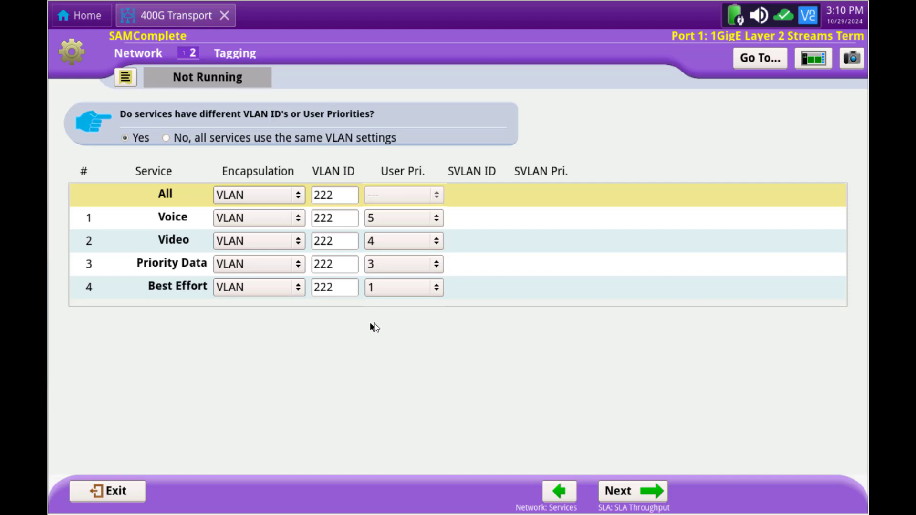
left_click(639, 498)
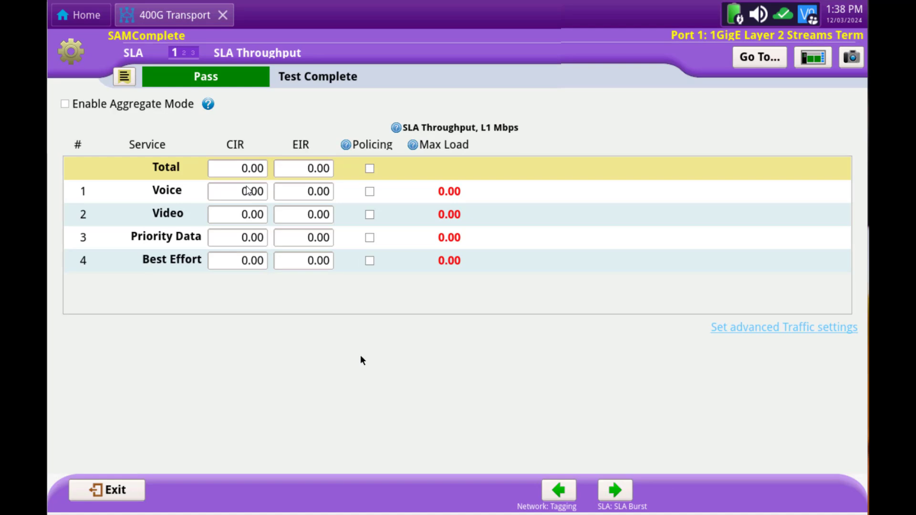
Step: Enter committed rates of 250 Mbps for Voice and 100 Mbps for Video
left_click(246, 192)
left_click(266, 290)
left_click(271, 266)
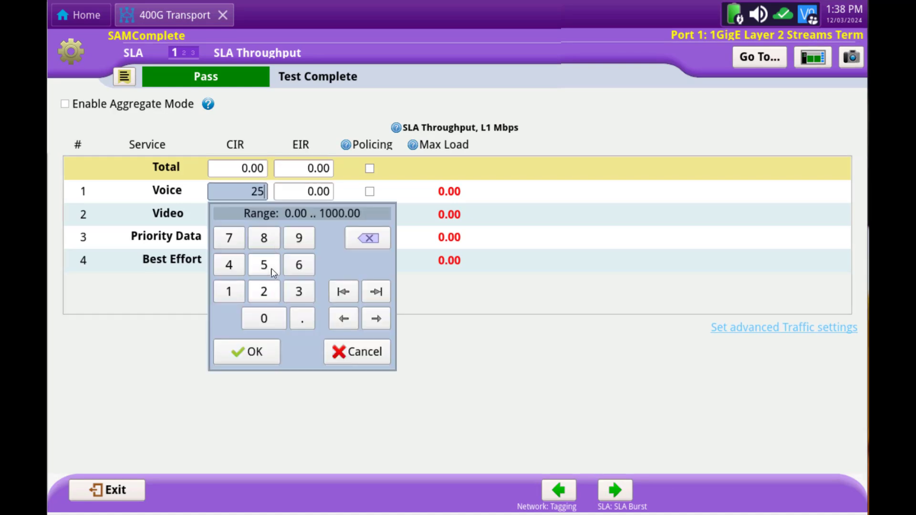
left_click(268, 319)
left_click(247, 351)
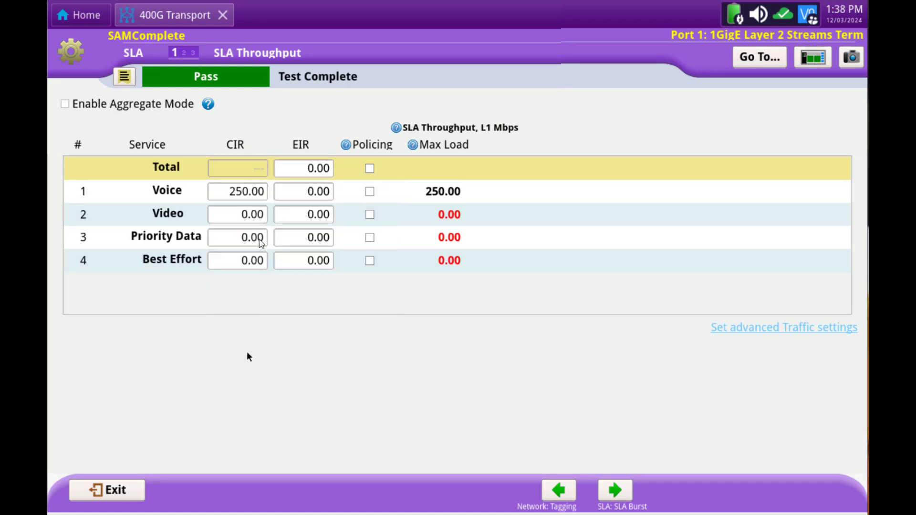
left_click(251, 216)
left_click(230, 315)
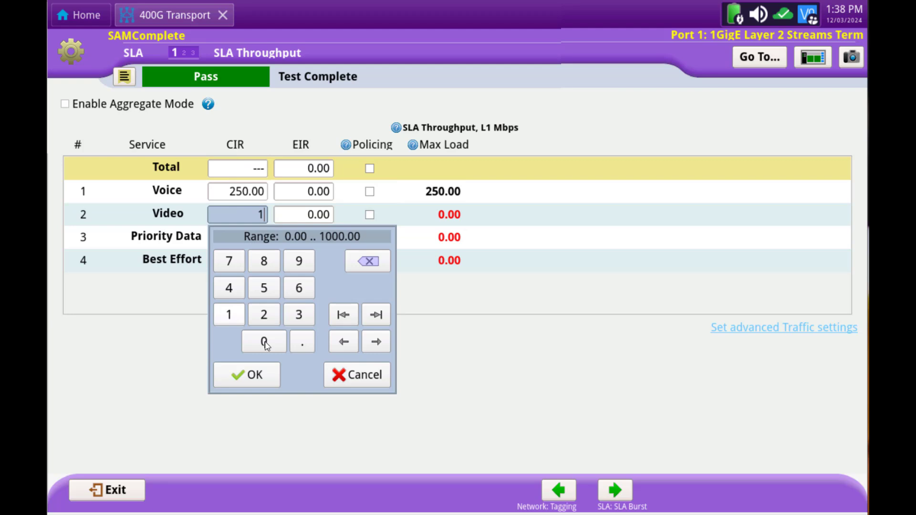
left_click(264, 342)
left_click(265, 343)
left_click(247, 374)
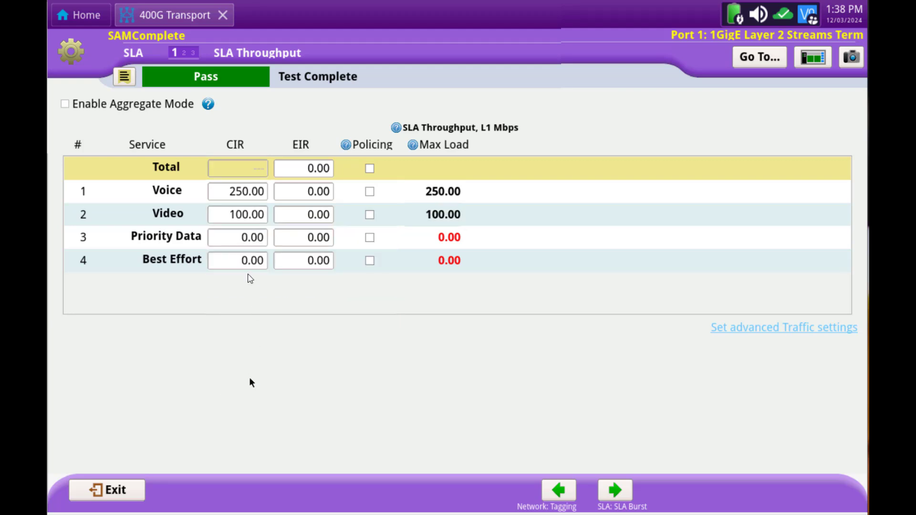
Step: Enter committed rates of 150 Mbps for Priority Data and 500 Mbps for Best Effort
left_click(244, 239)
left_click(229, 337)
left_click(264, 311)
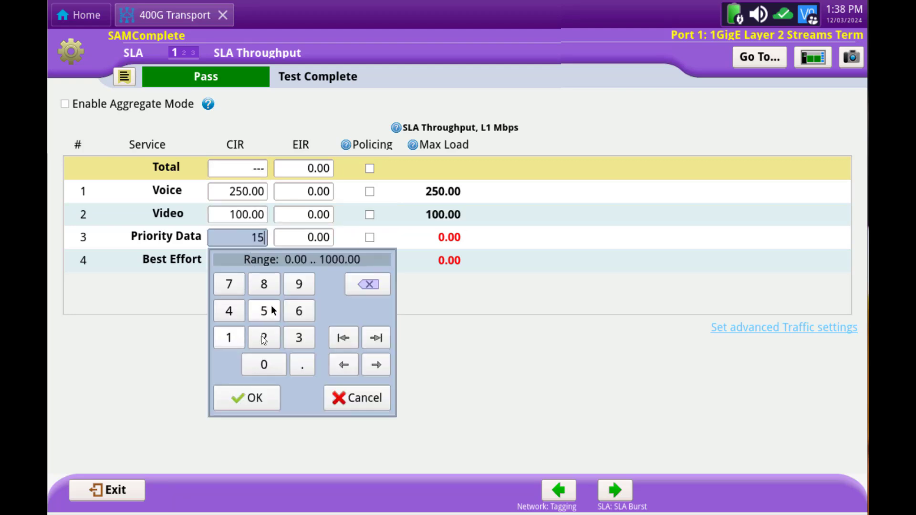
left_click(263, 366)
left_click(250, 398)
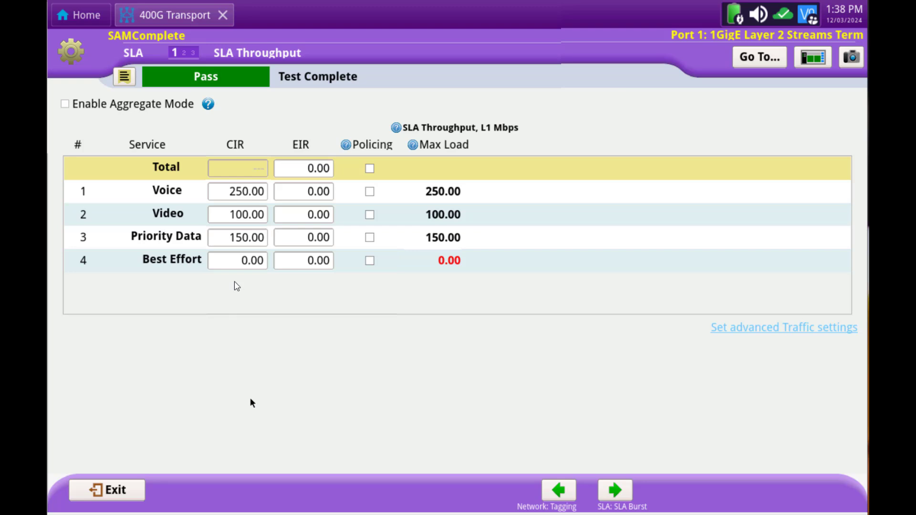
left_click(248, 260)
left_click(264, 334)
left_click(263, 388)
left_click(264, 387)
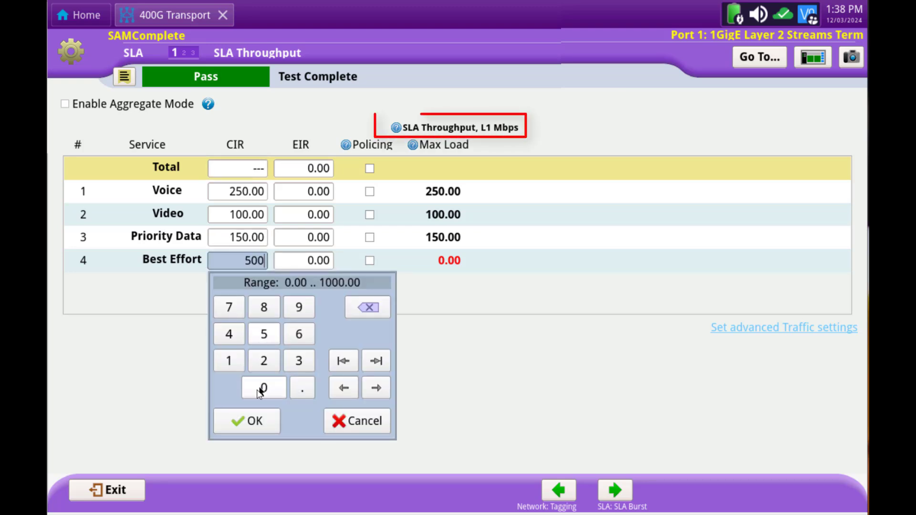
left_click(249, 423)
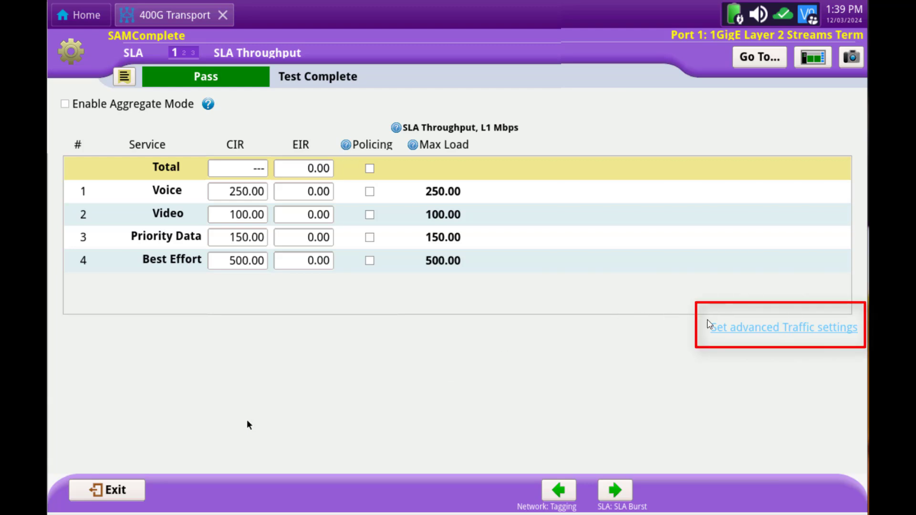
Step: Enable Allow True 100% Traffic in the advanced traffic settings, then return to SLA Throughput
left_click(730, 330)
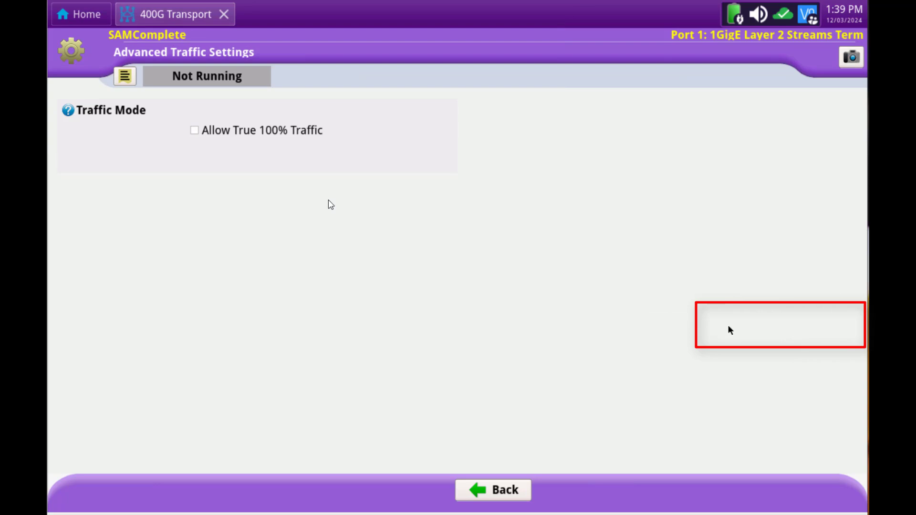
left_click(195, 131)
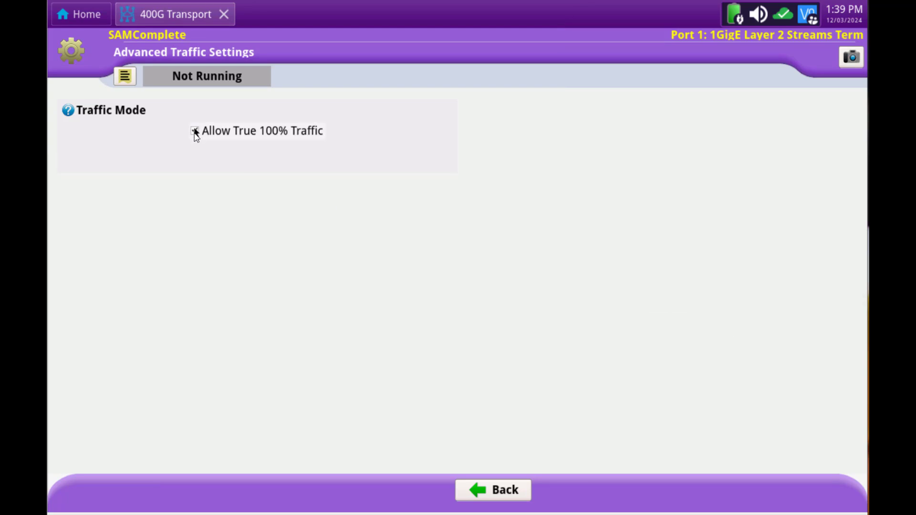
left_click(494, 492)
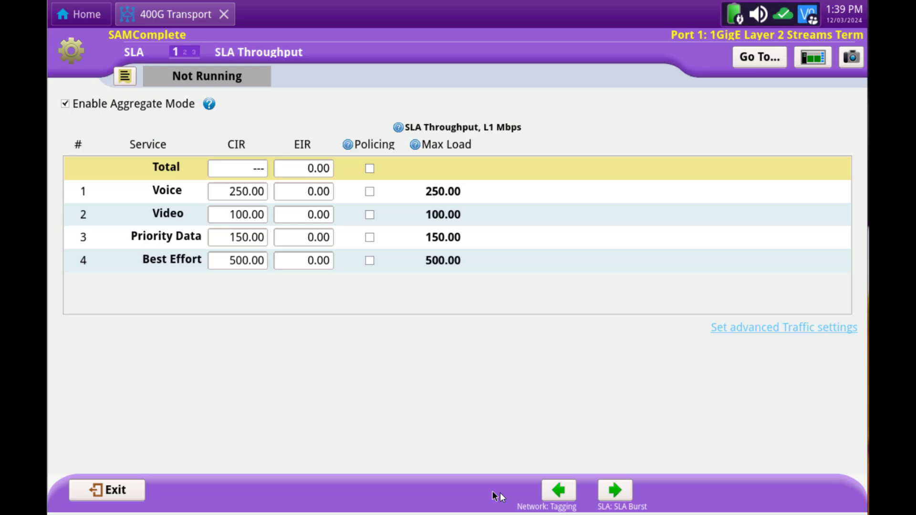
Step: Turn burst testing on with a 256 kB committed burst size applied to all services
left_click(624, 496)
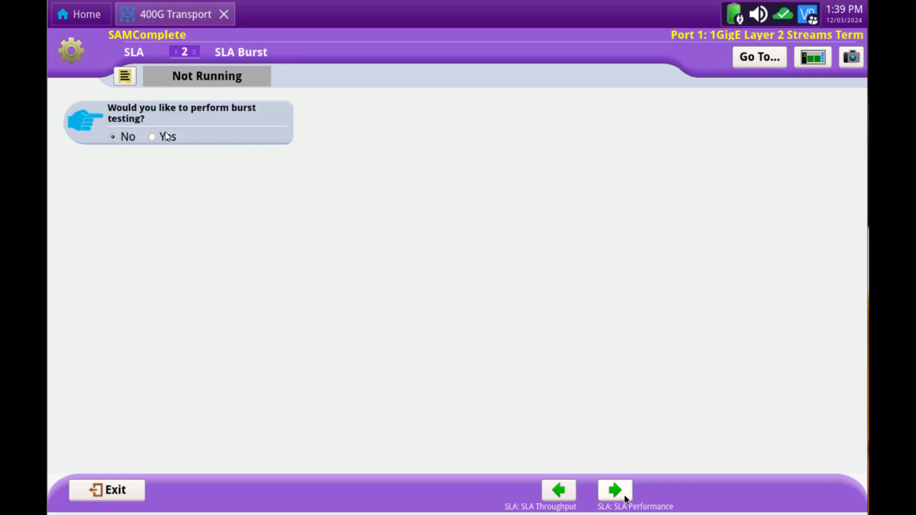
left_click(152, 138)
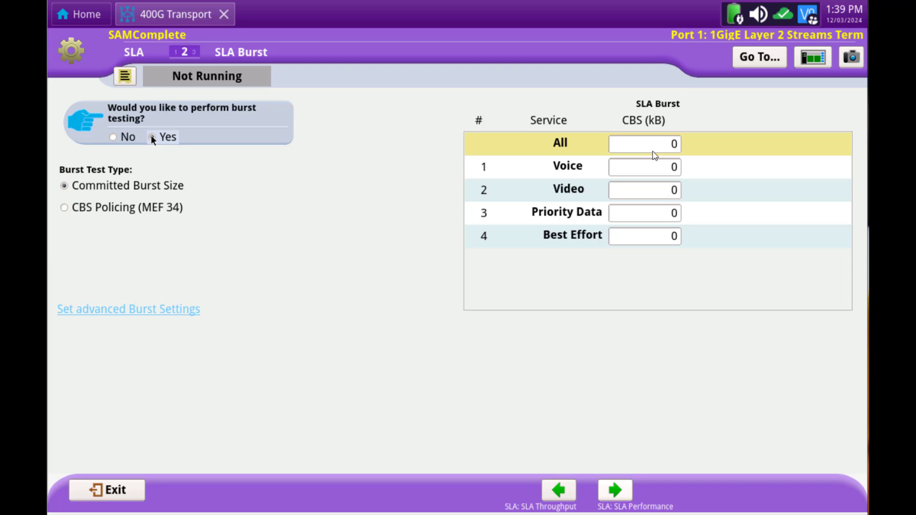
left_click(653, 147)
left_click(664, 244)
left_click(664, 217)
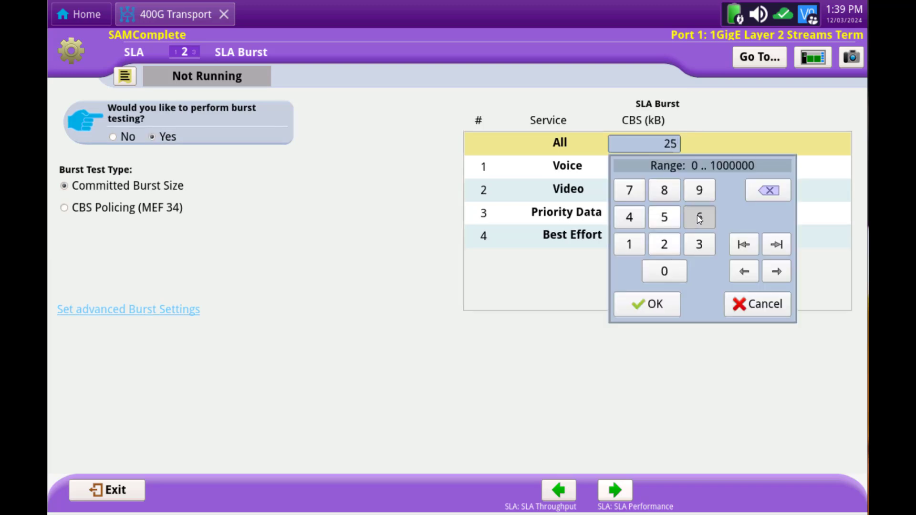
left_click(699, 219)
left_click(646, 309)
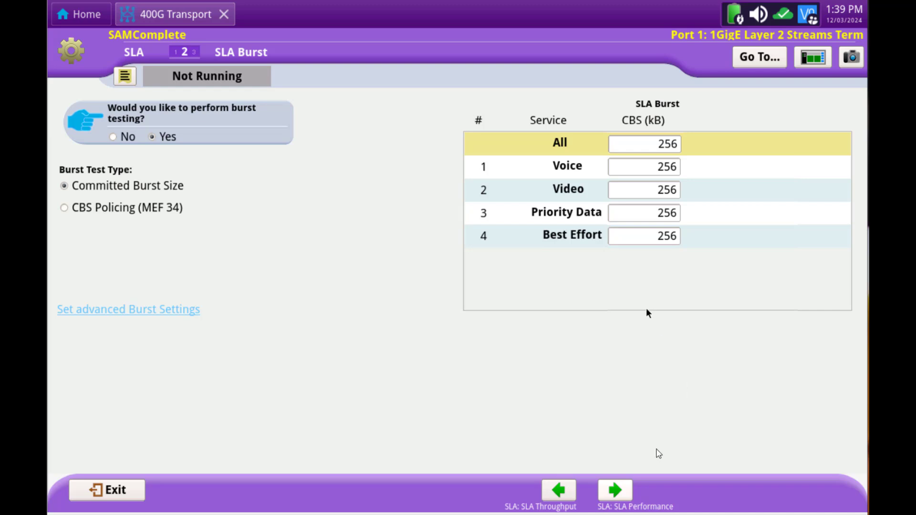
left_click(616, 490)
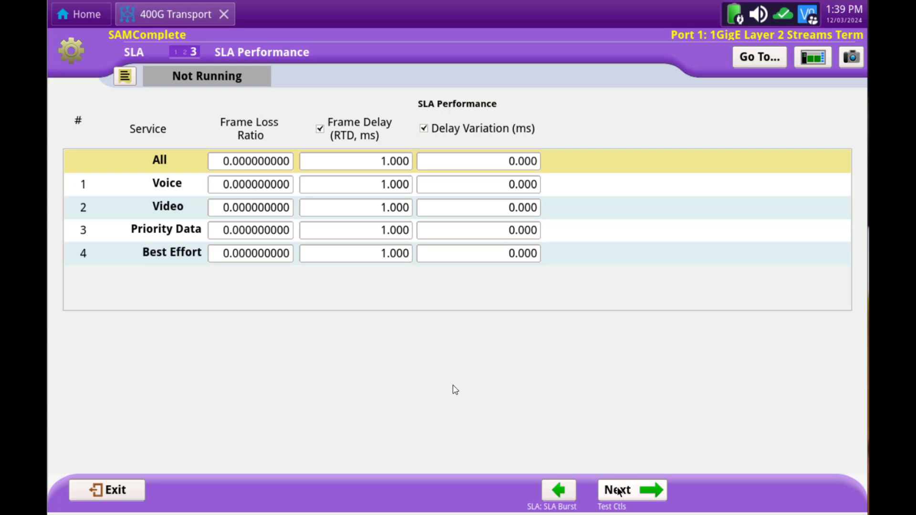
Step: Set all-service thresholds of 10 ms frame delay and 2 ms delay variation
left_click(374, 161)
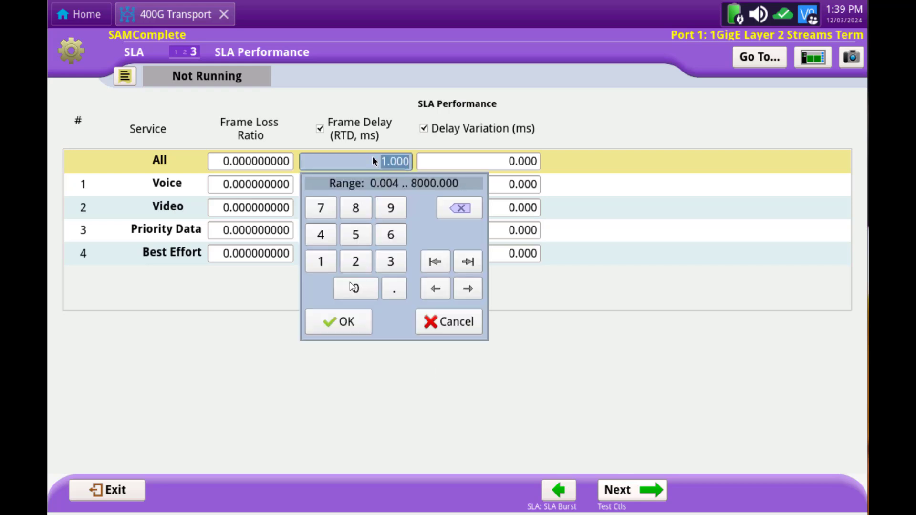
left_click(322, 261)
left_click(355, 288)
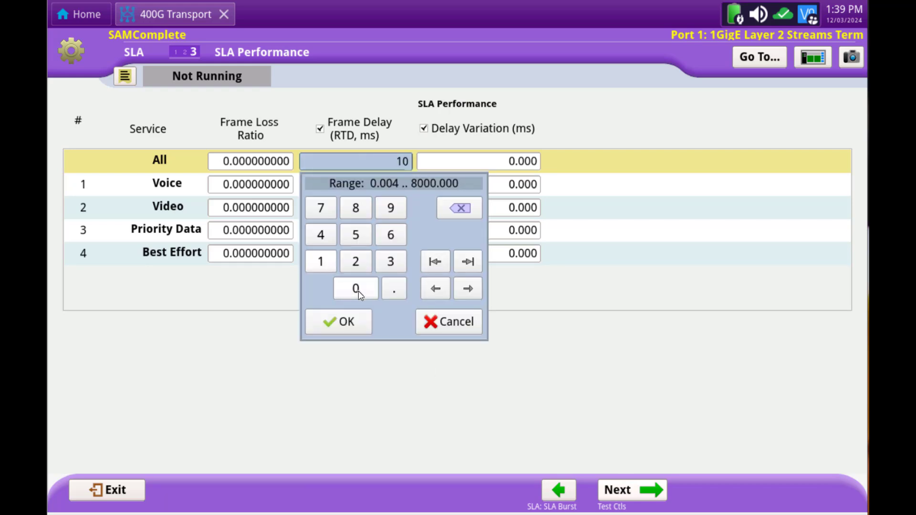
left_click(346, 322)
left_click(500, 162)
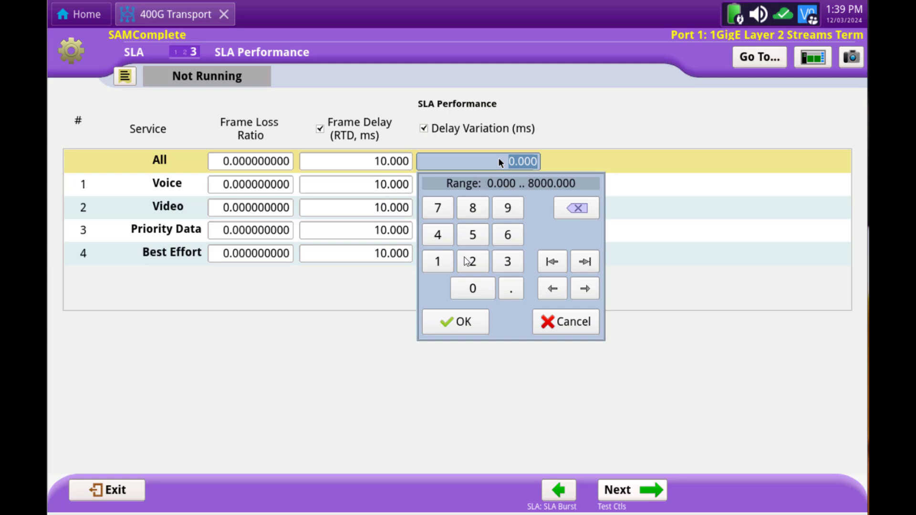
left_click(465, 261)
left_click(460, 322)
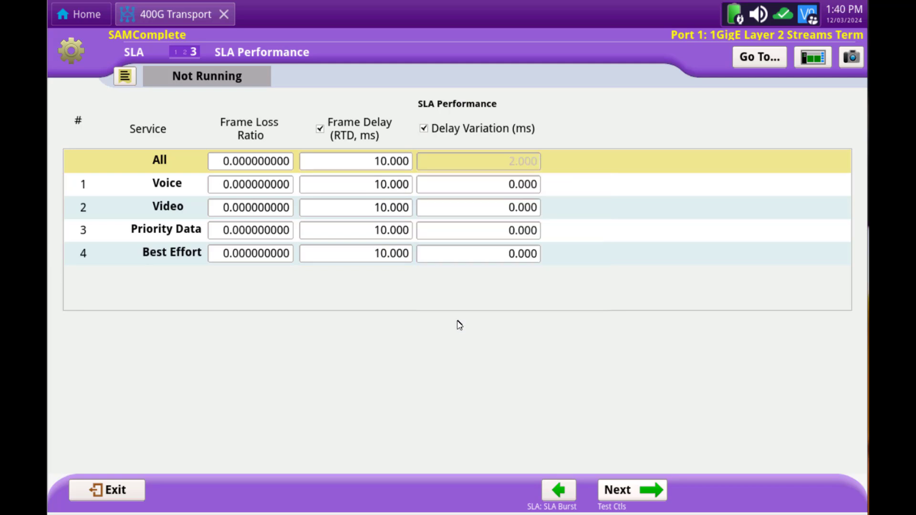
left_click(627, 491)
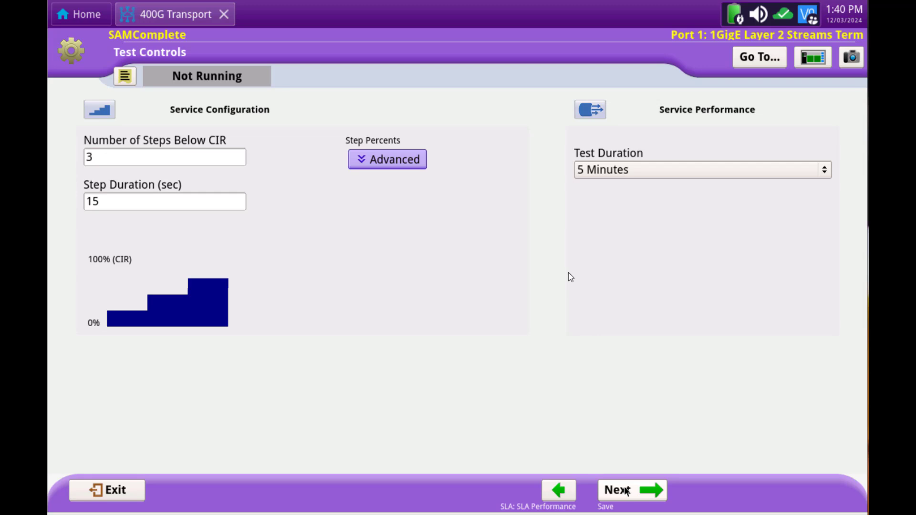
Step: Leave the test duration at 5 Minutes and continue to Save Profiles
left_click(807, 171)
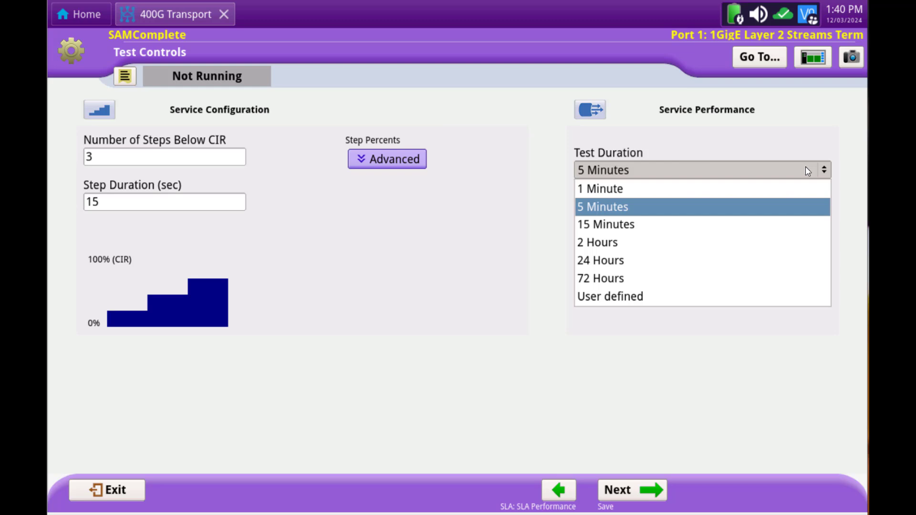
left_click(807, 171)
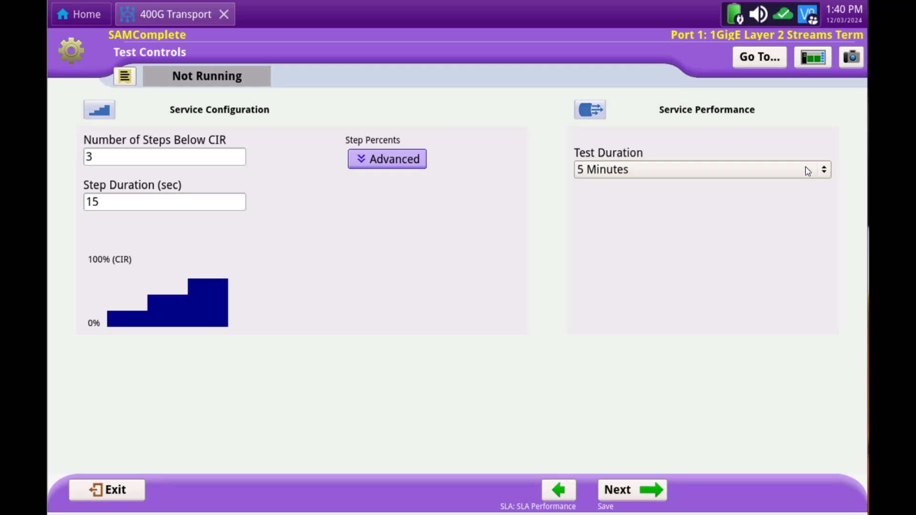
left_click(632, 497)
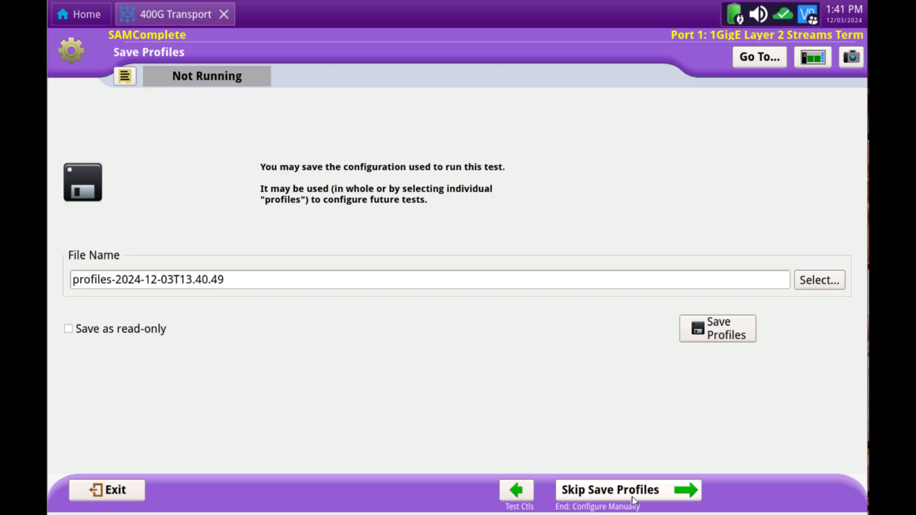
Step: Skip saving profiles and continue past the options page
left_click(633, 497)
left_click(634, 497)
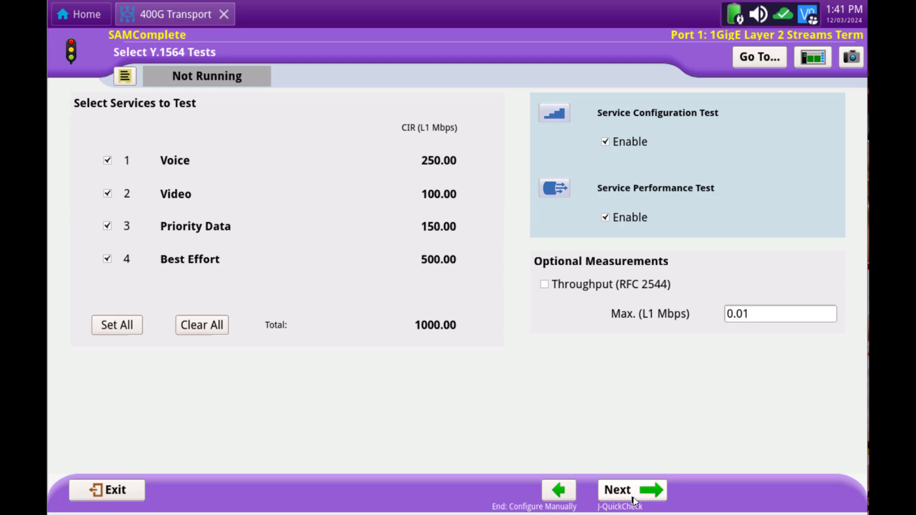
Step: Continue from Select Y.1564 Tests to the J-QuickCheck step
left_click(634, 499)
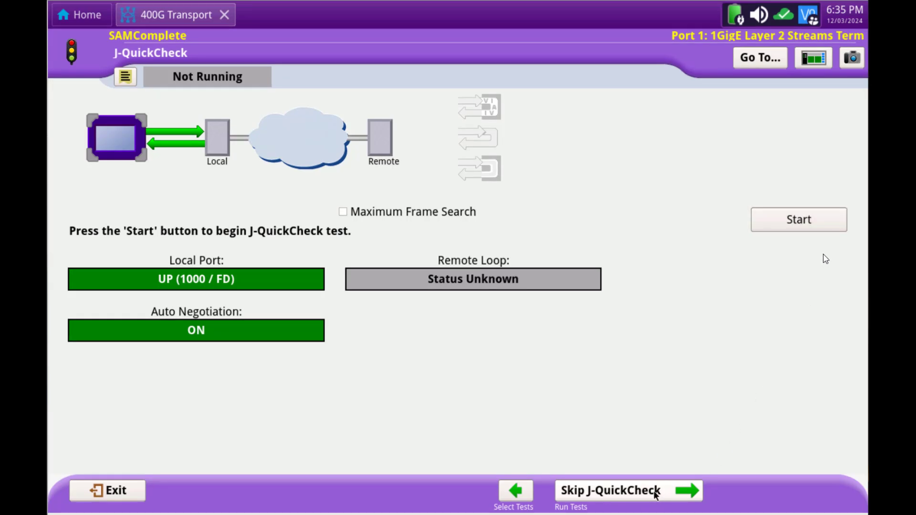
Step: Run J-QuickCheck to confirm the active remote loop, checking Go To and the streams results
left_click(799, 220)
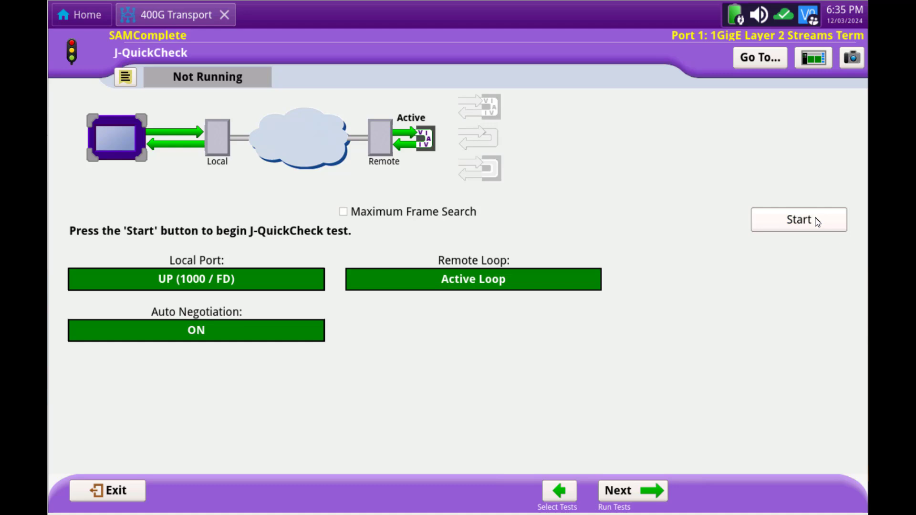
left_click(817, 222)
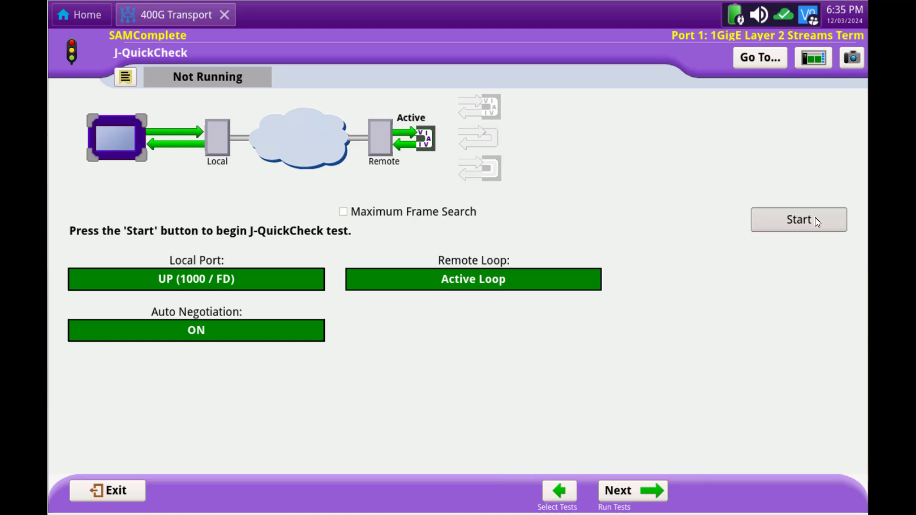
left_click(760, 58)
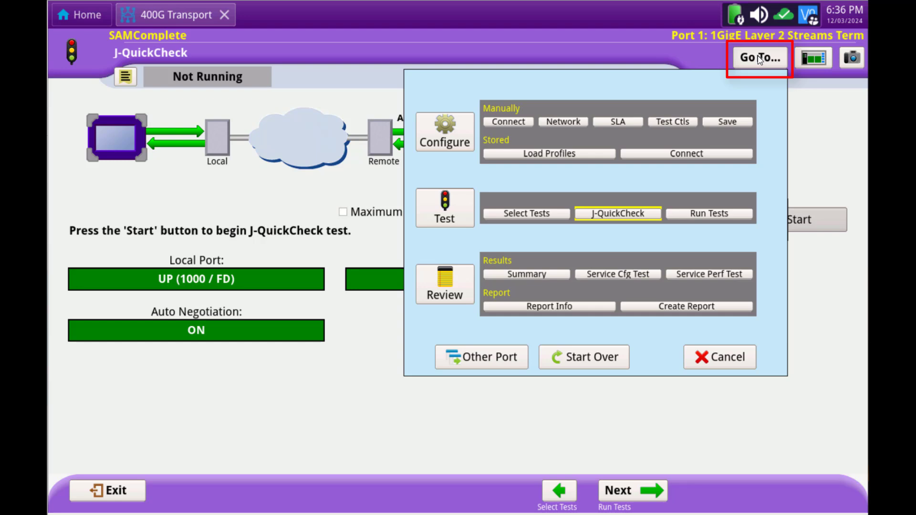
left_click(729, 355)
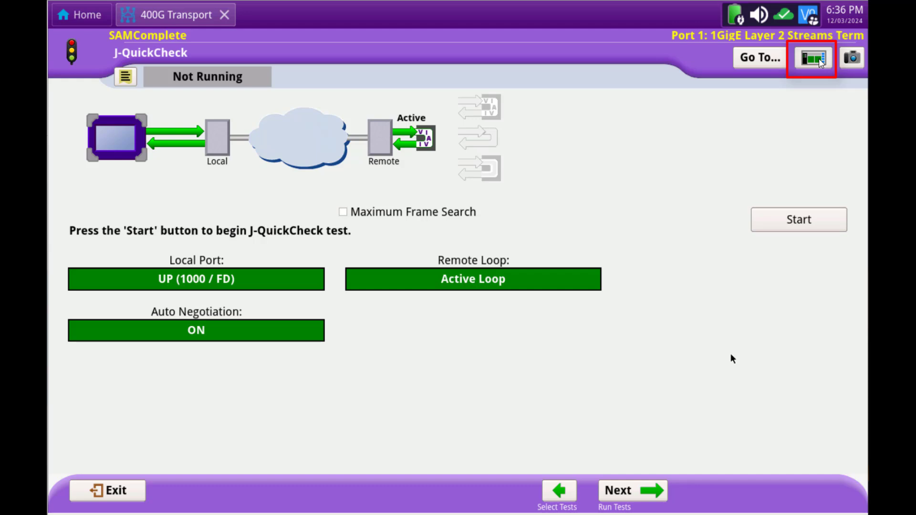
left_click(817, 61)
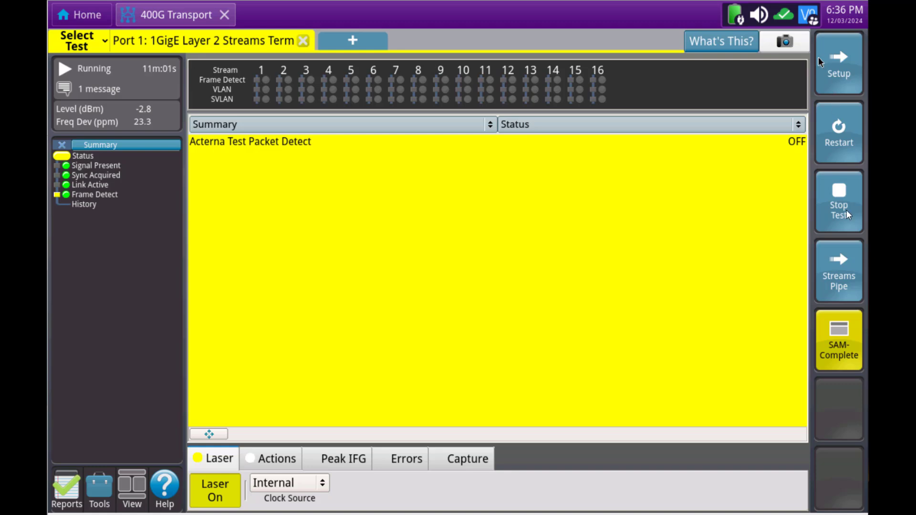
left_click(848, 338)
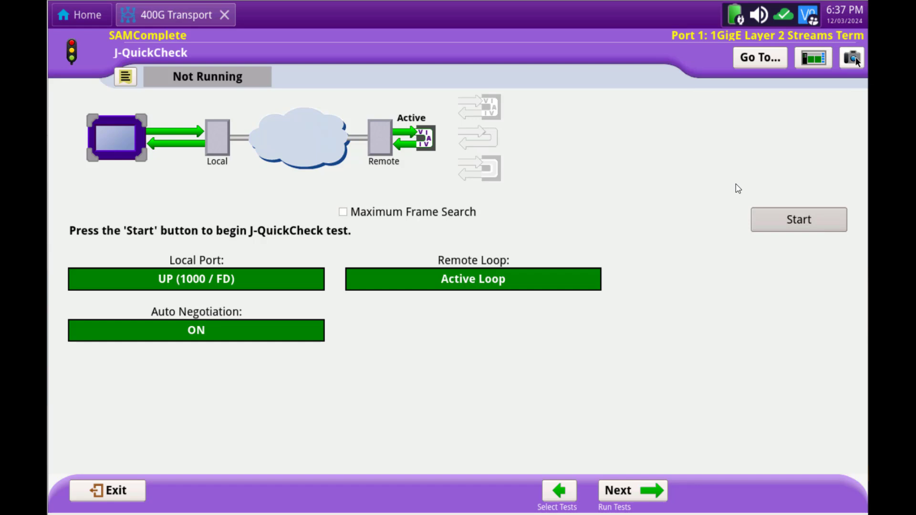
Step: Start the Y.1564 tests and review Voice configuration and per-service performance results
left_click(634, 491)
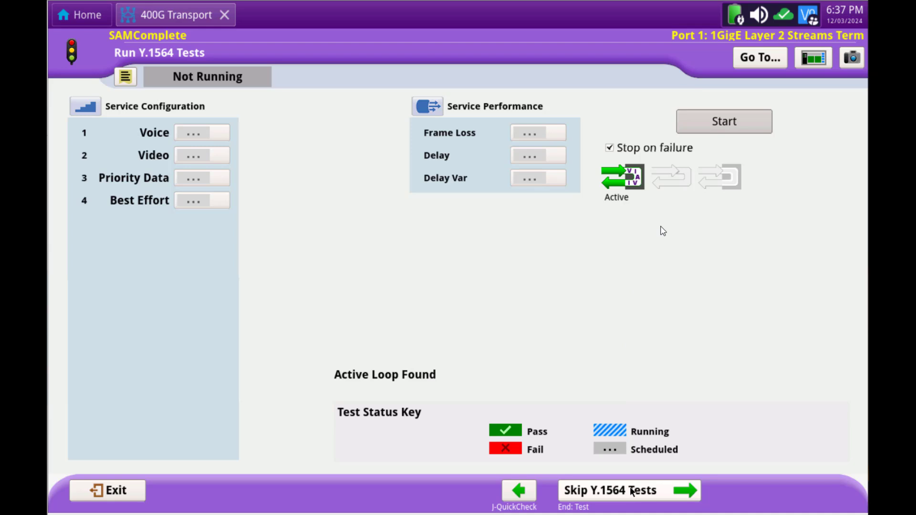
left_click(733, 130)
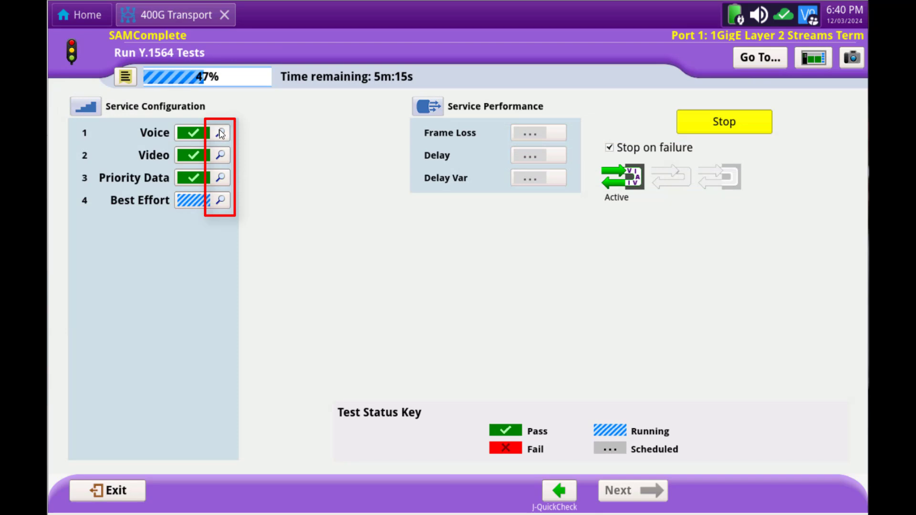
left_click(220, 133)
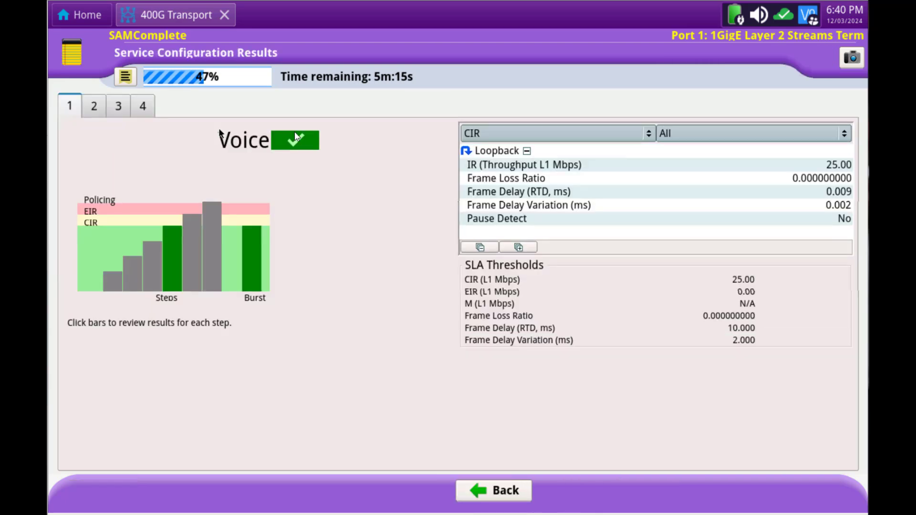
left_click(498, 494)
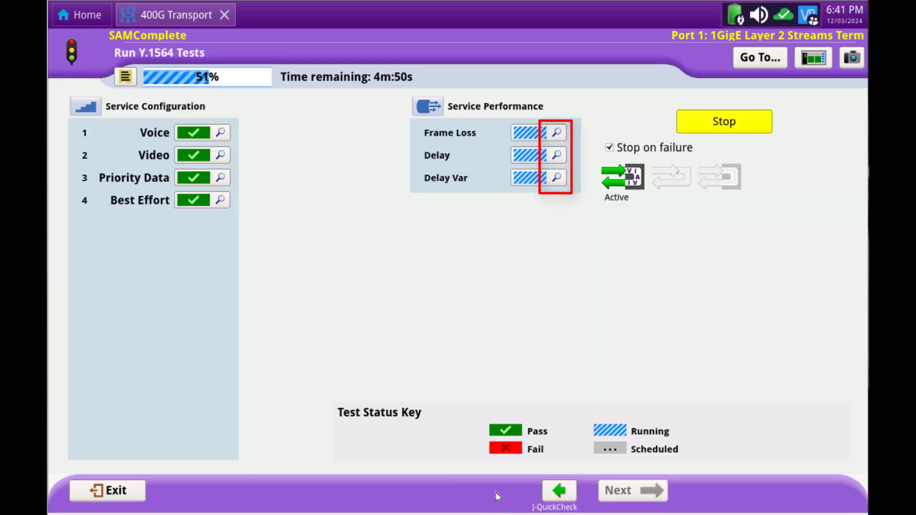
left_click(557, 133)
left_click(141, 105)
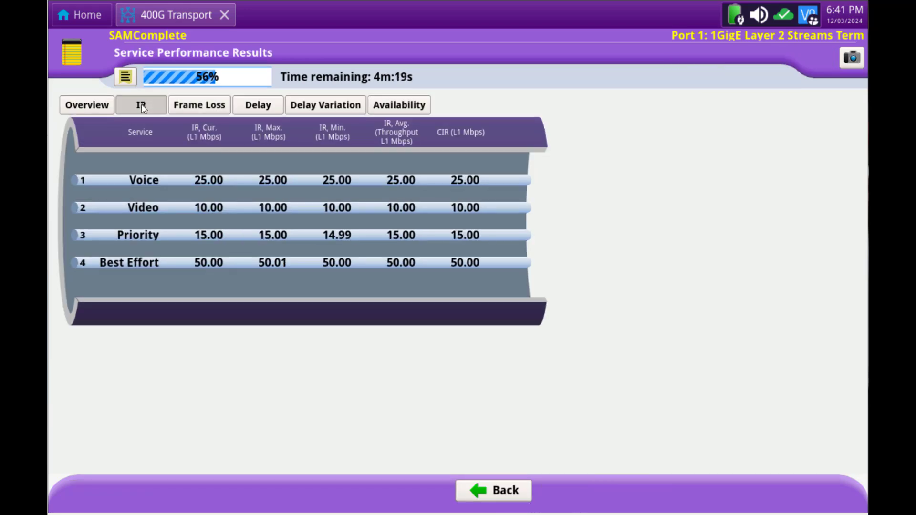
left_click(484, 494)
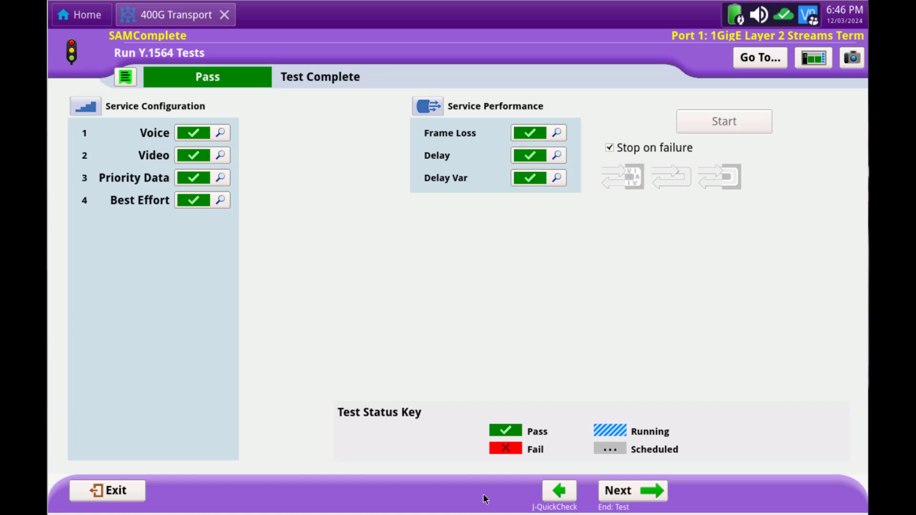
Step: Move past the Report Info page, leaving its fields blank, to the Report page
left_click(617, 493)
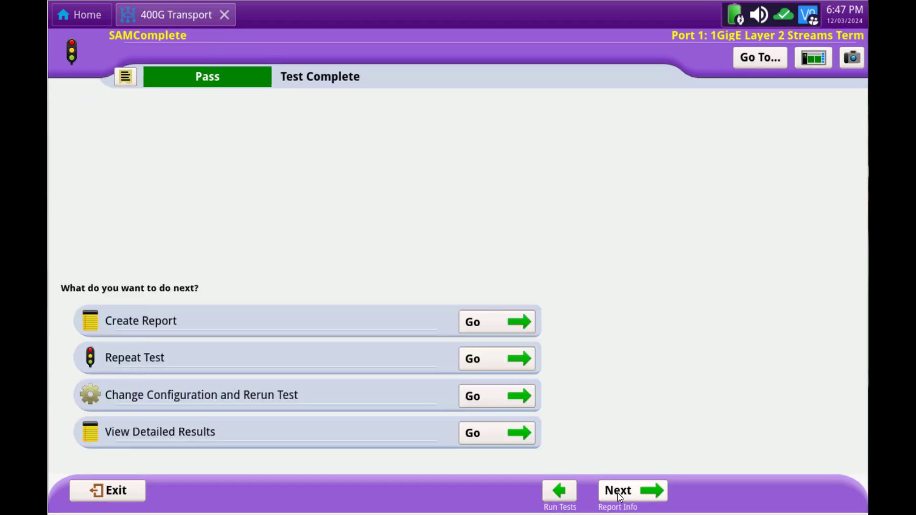
left_click(618, 492)
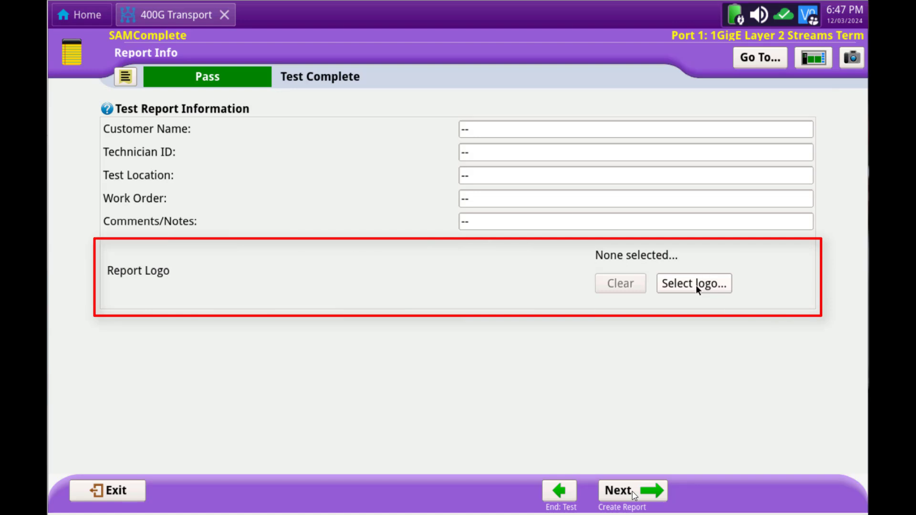
Step: Generate the PDF SAMComplete report and display it in the viewer
left_click(634, 494)
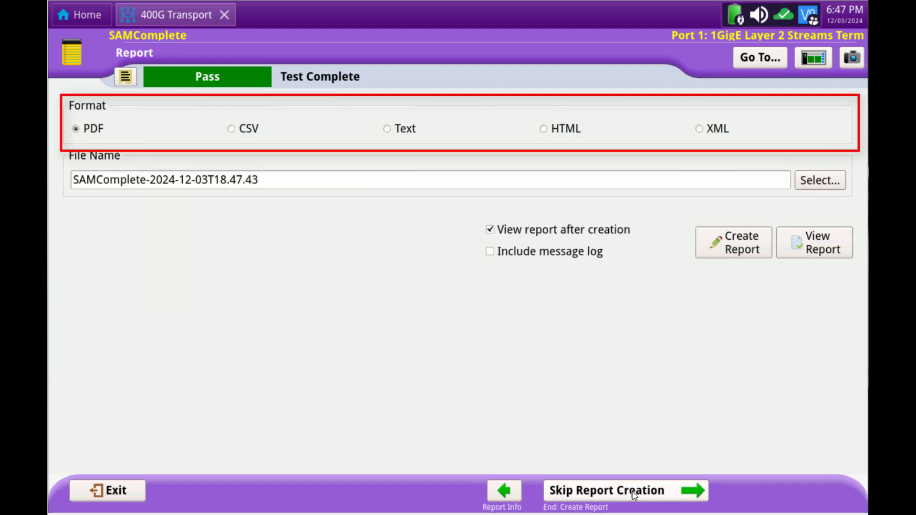
left_click(756, 259)
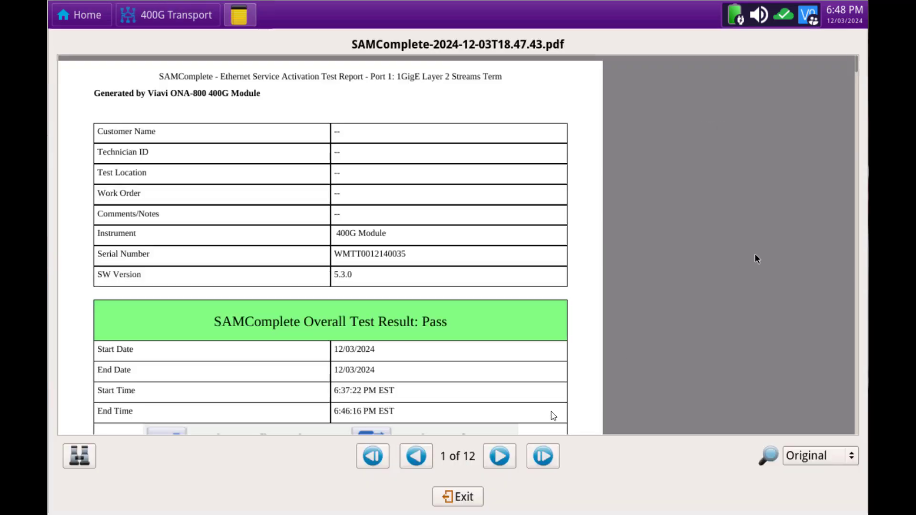
Step: Page through all 12 report pages, including performance results and network settings, then close the PDF
left_click(500, 457)
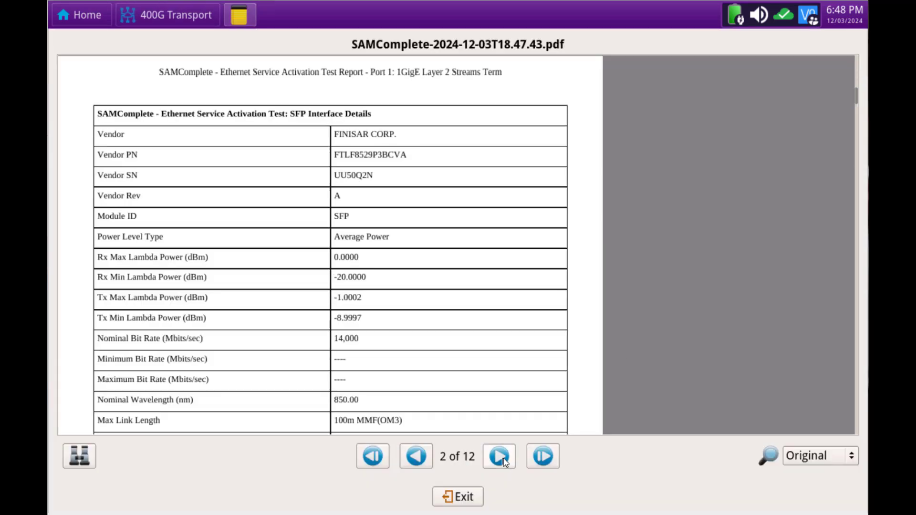
left_click(500, 457)
left_click(500, 457)
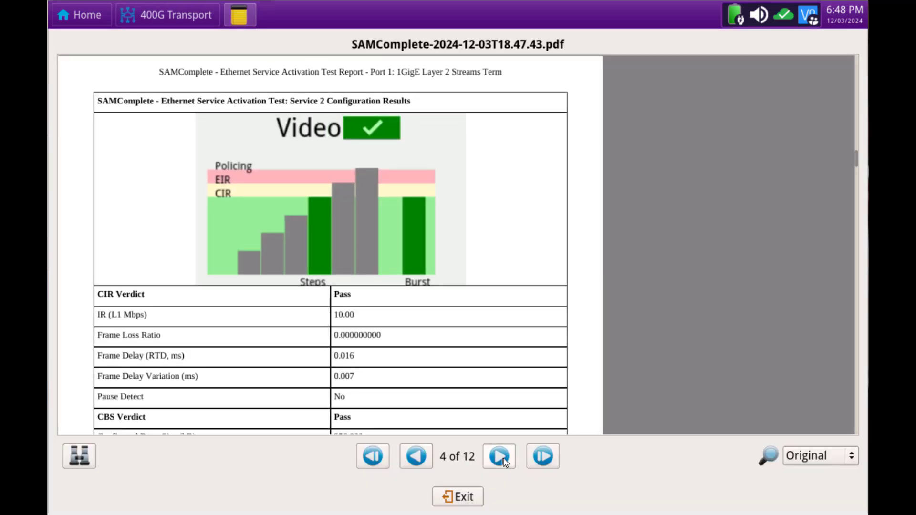
left_click(500, 457)
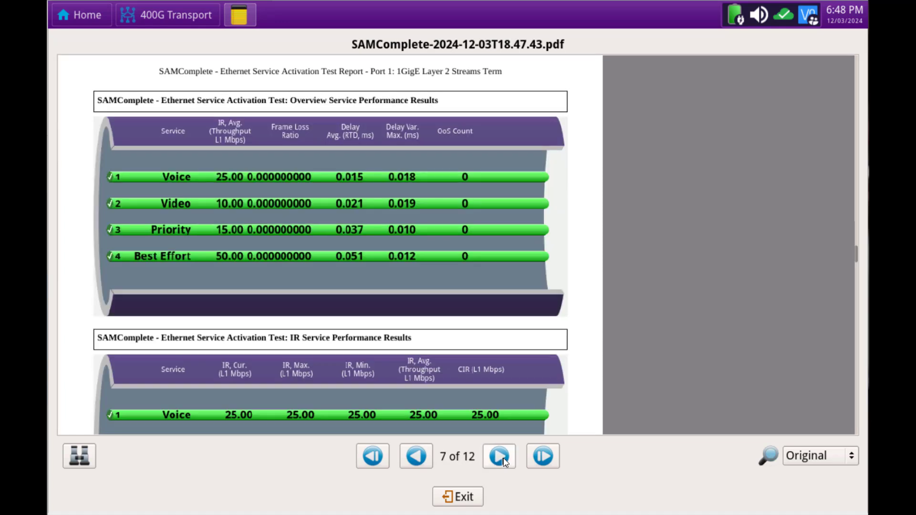
left_click(500, 457)
left_click(501, 458)
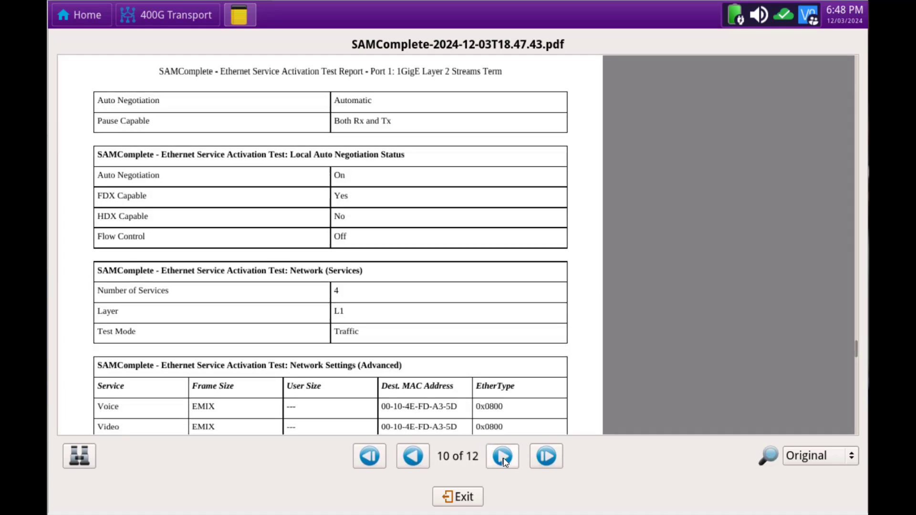
left_click(503, 458)
left_click(464, 497)
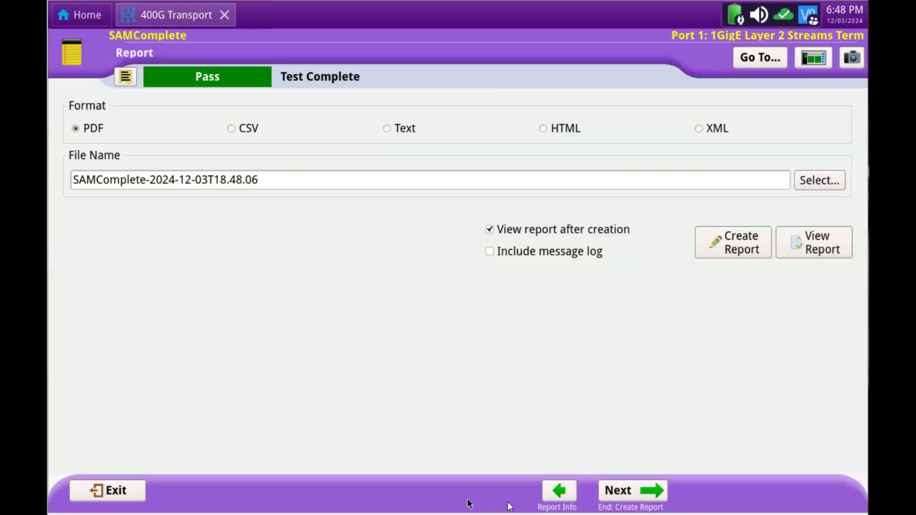